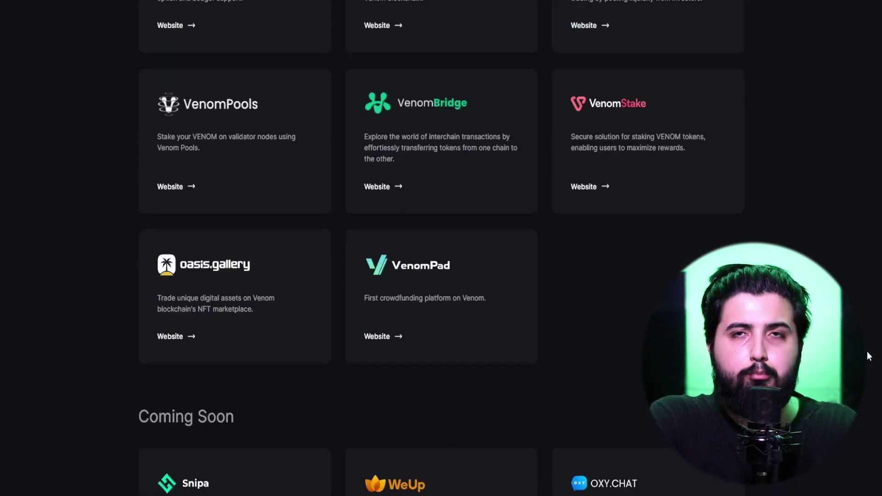
- Look through the dApp cards on the Venom testnet page and on the Venom Ecosystem page
scroll(881, 126, up, 15)
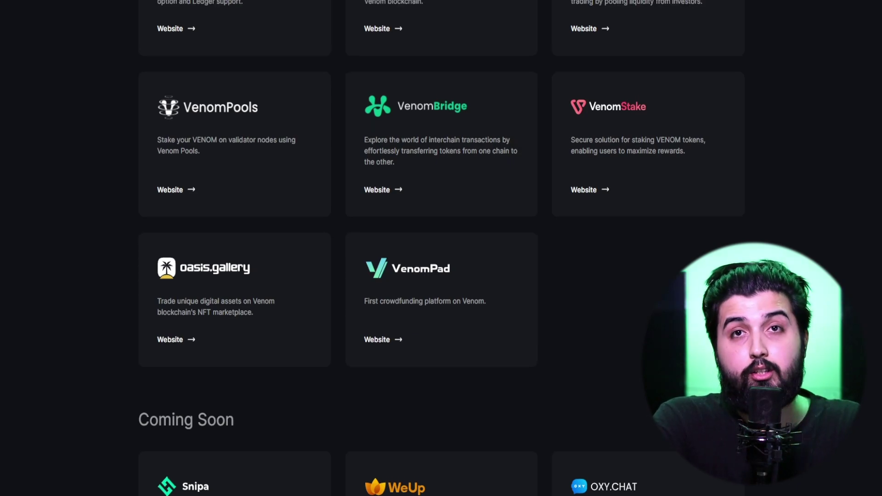
scroll(866, 37, up, 2)
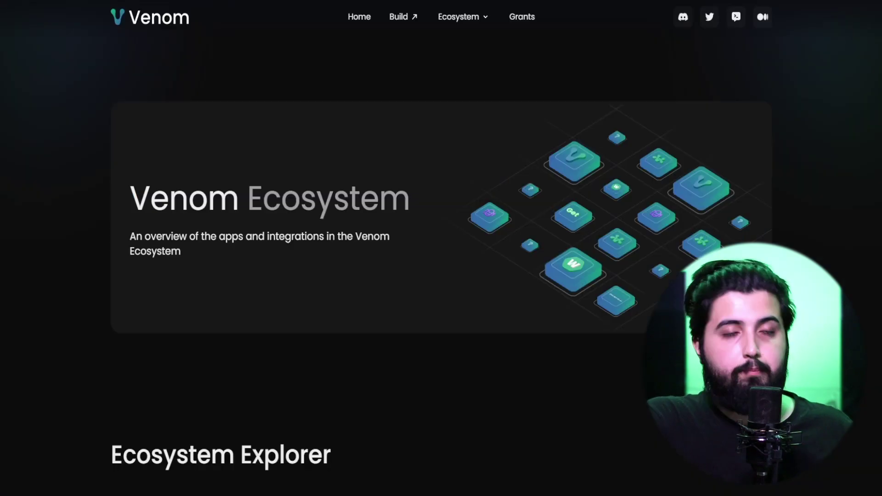
scroll(628, 255, down, 10)
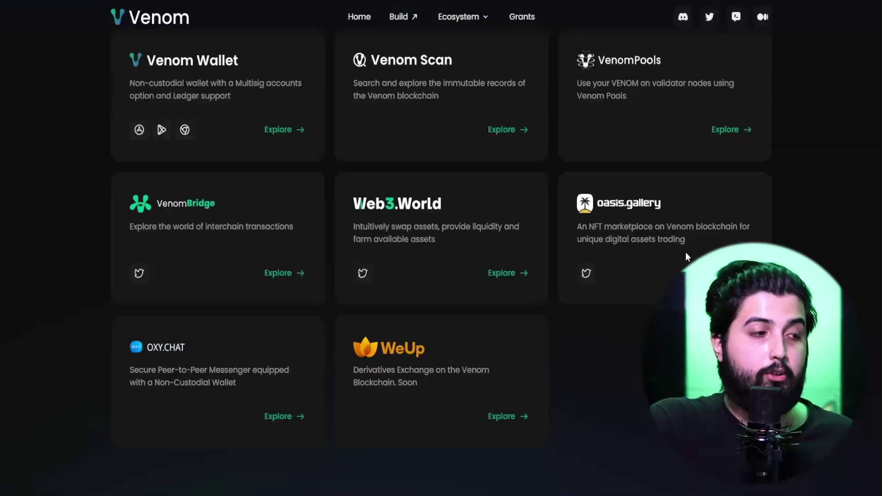
scroll(686, 252, down, 4)
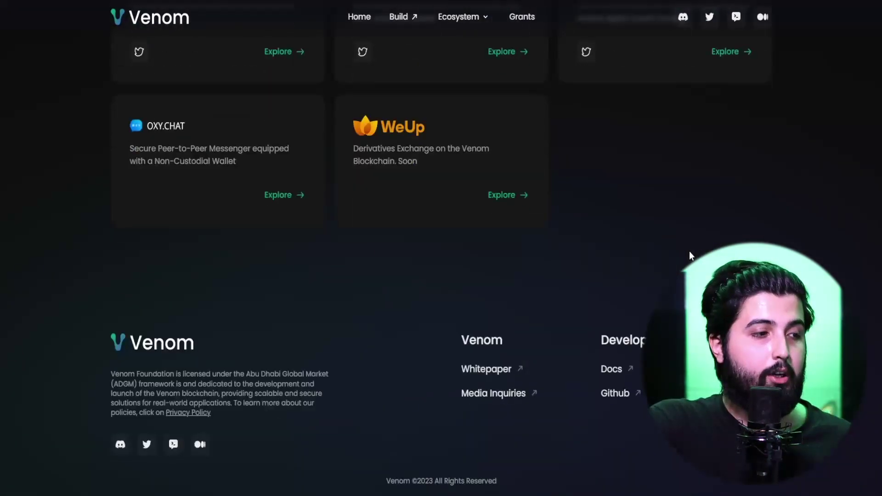
scroll(689, 250, up, 12)
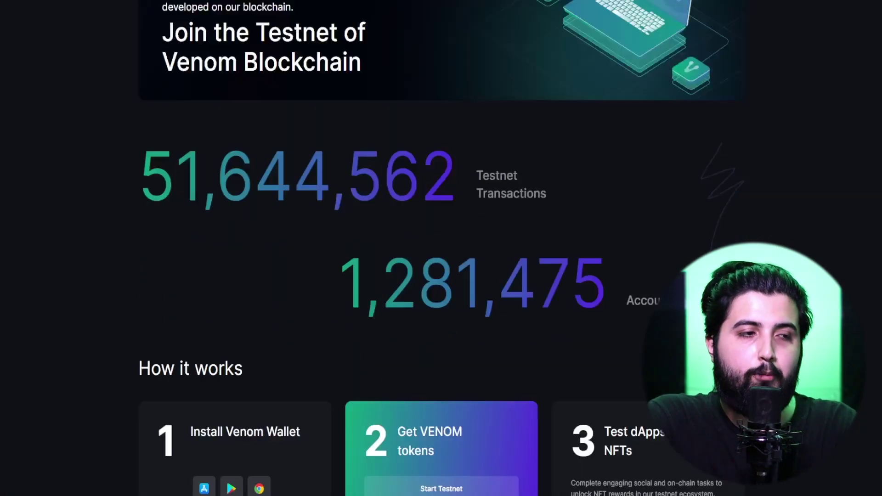
- Open the Website link from the testnet page's About Venom Blockchain section in a new tab
scroll(442, 248, down, 20)
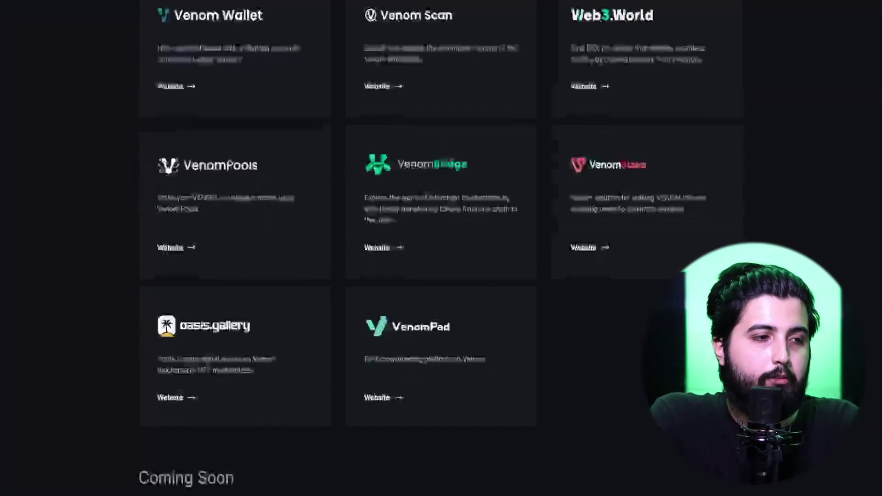
scroll(441, 249, down, 6)
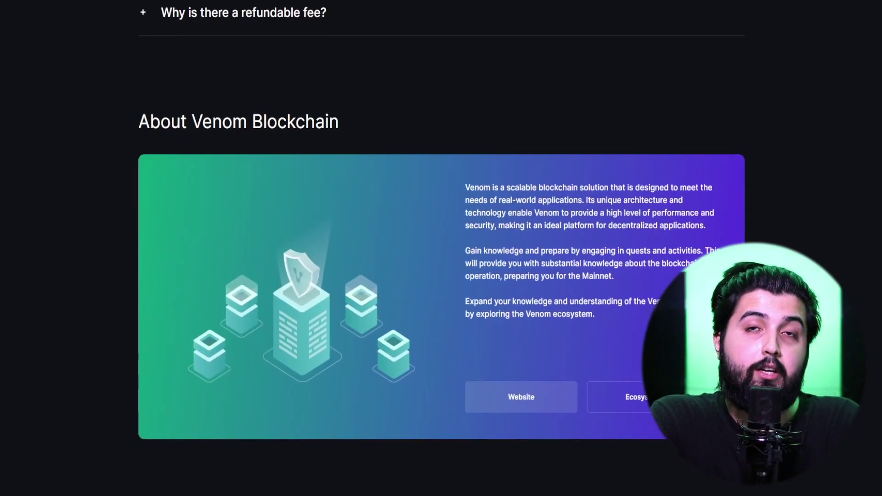
right_click(526, 394)
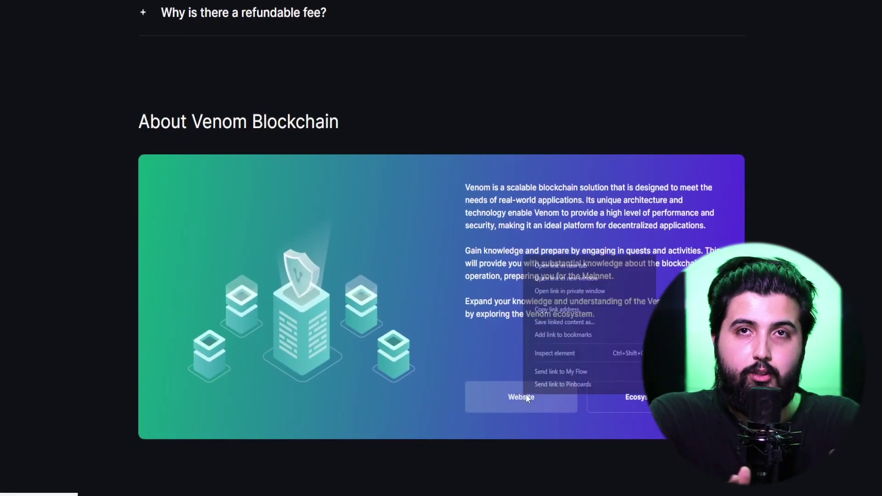
click(560, 265)
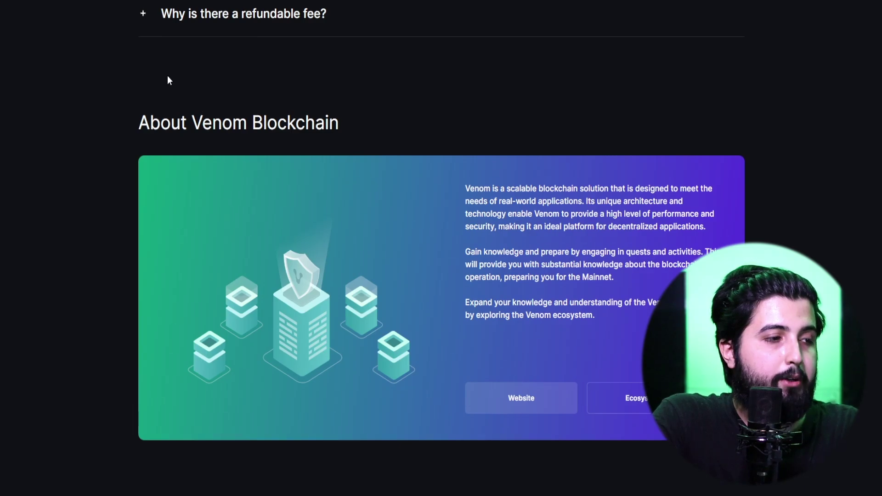
- Examine the Venom homepage's network highlights, covering transaction speed, ADGM licensing, fees, sharding and emission policy, down to the wallet section
scroll(342, 236, up, 10)
scroll(341, 237, up, 10)
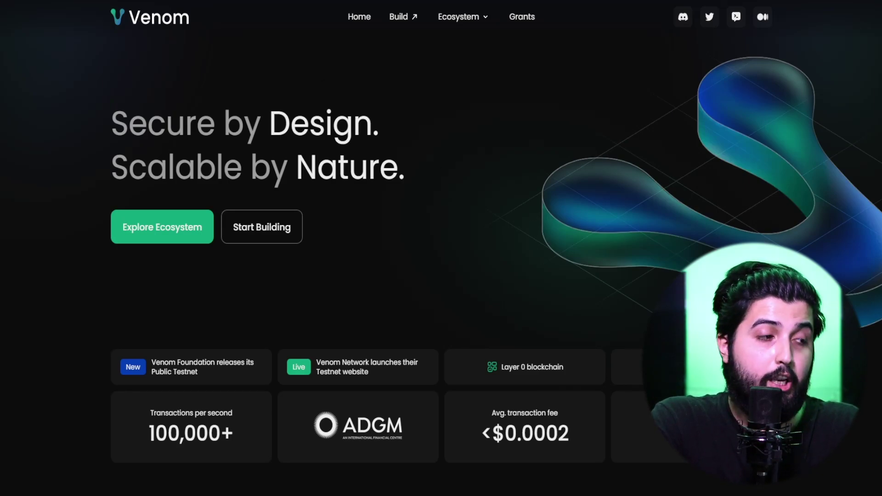
scroll(441, 249, down, 3)
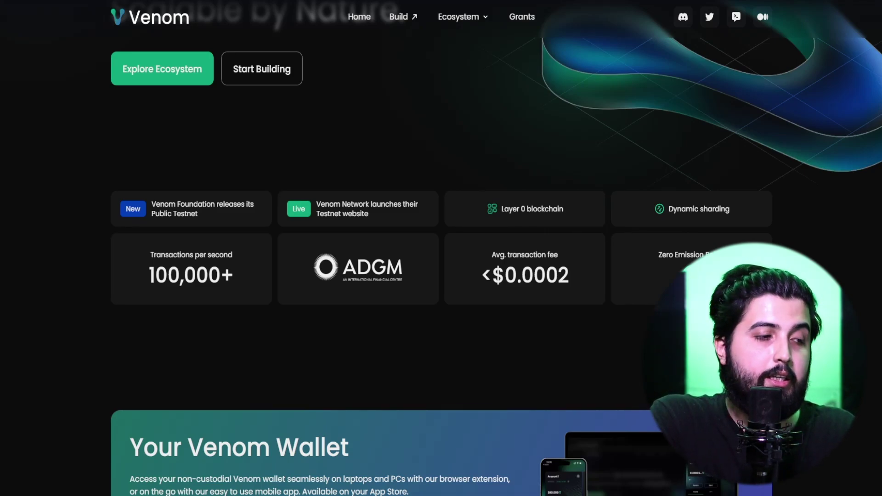
scroll(442, 249, up, 3)
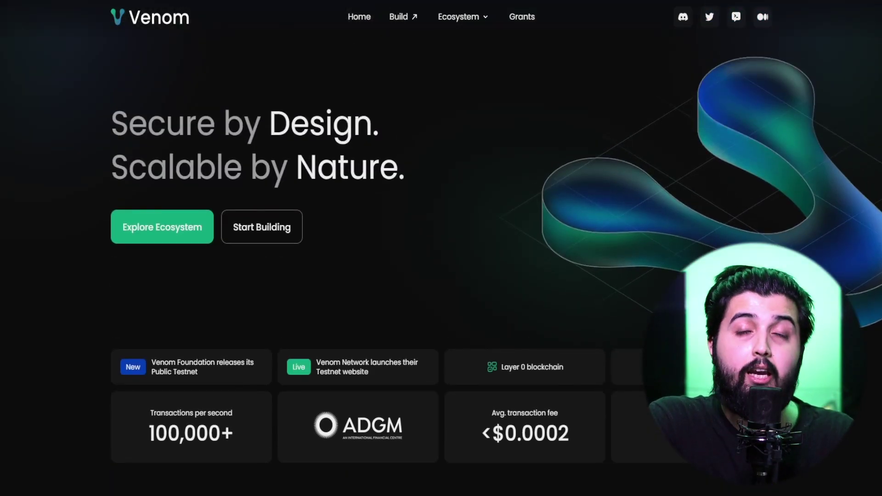
scroll(441, 249, down, 1)
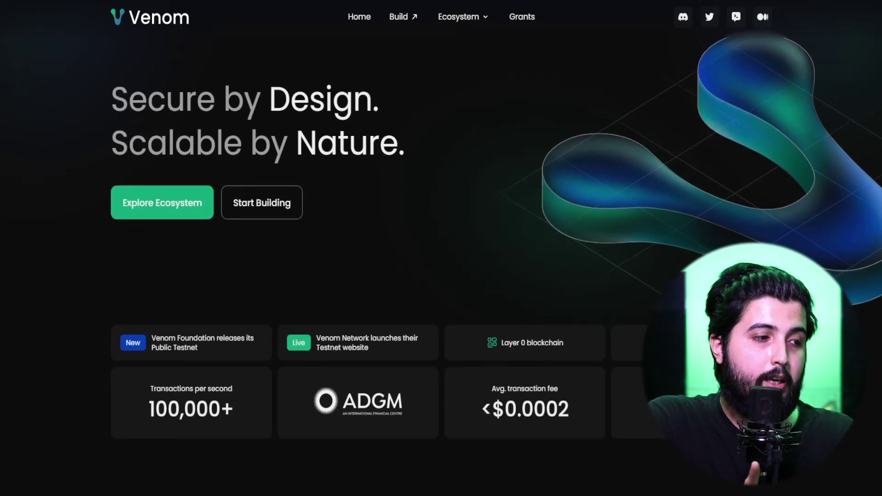
scroll(441, 249, down, 2)
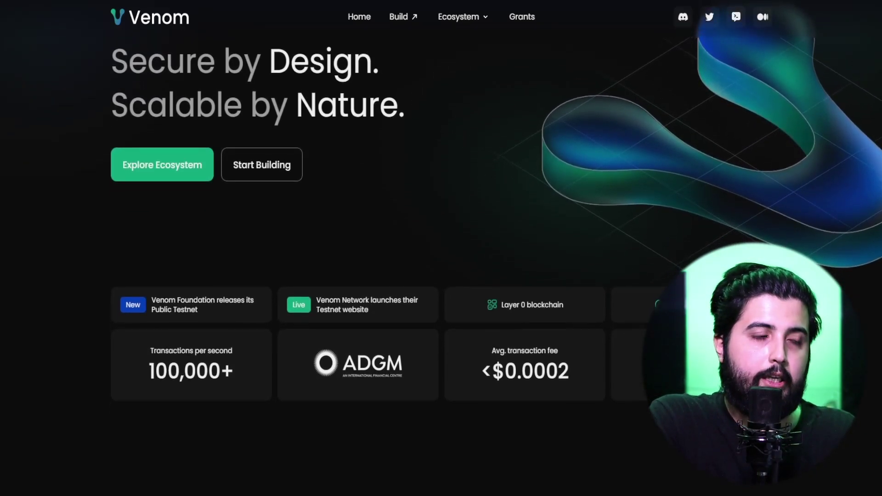
scroll(441, 248, down, 2)
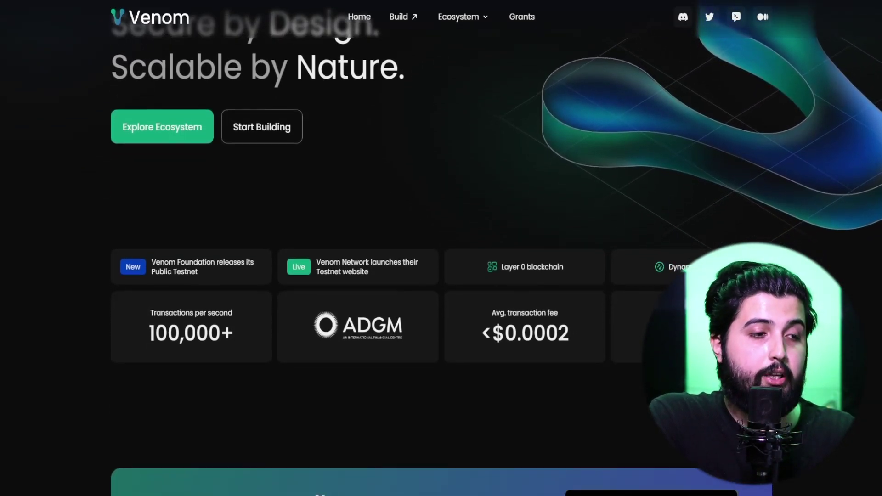
scroll(442, 249, down, 2)
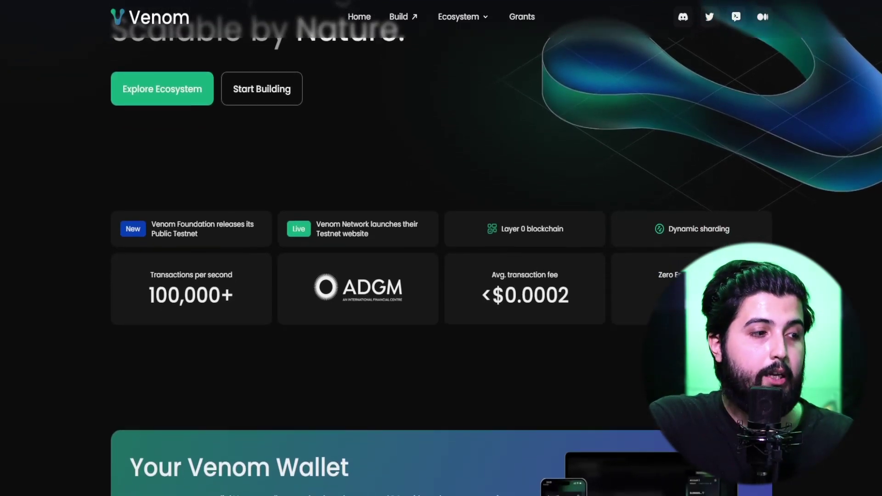
scroll(441, 249, down, 2)
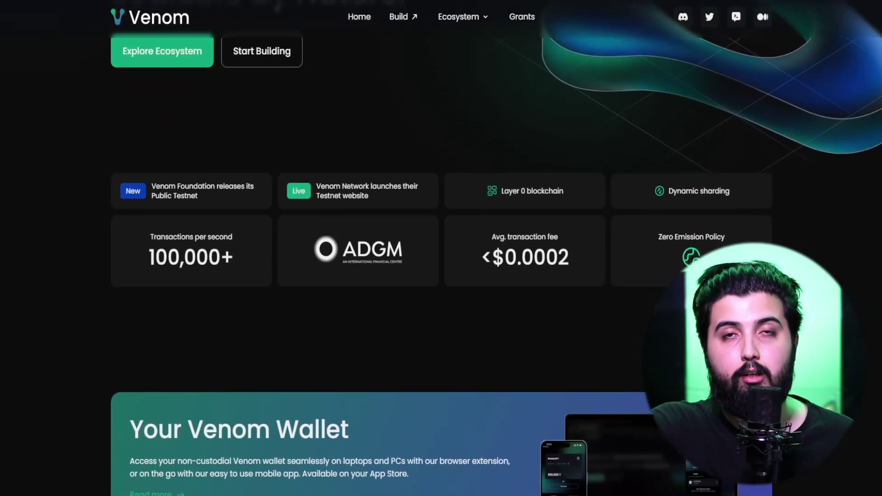
scroll(442, 249, down, 2)
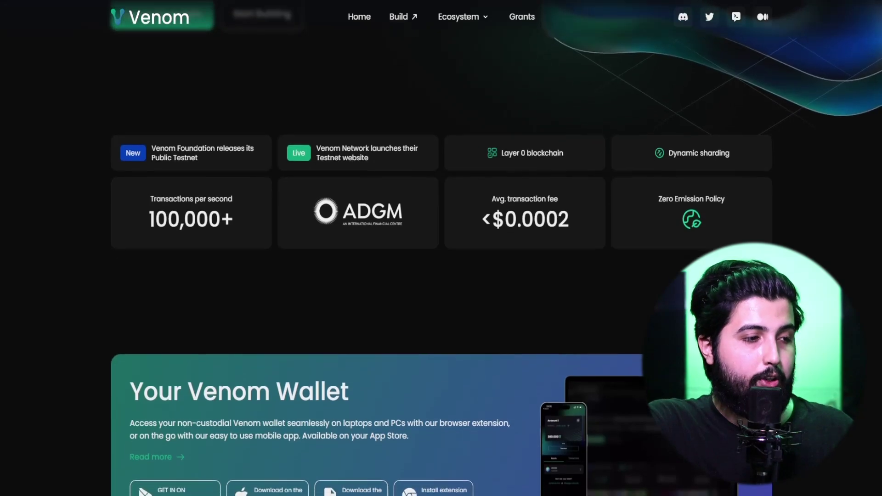
scroll(442, 248, down, 2)
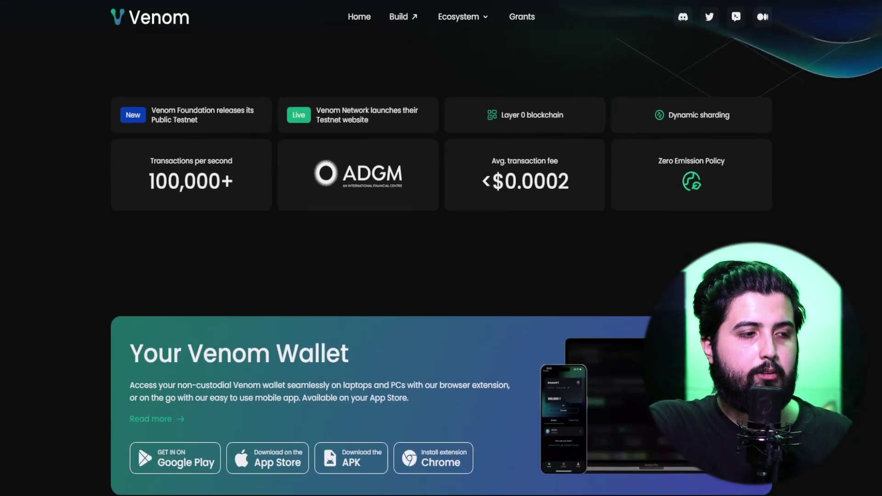
scroll(441, 248, down, 2)
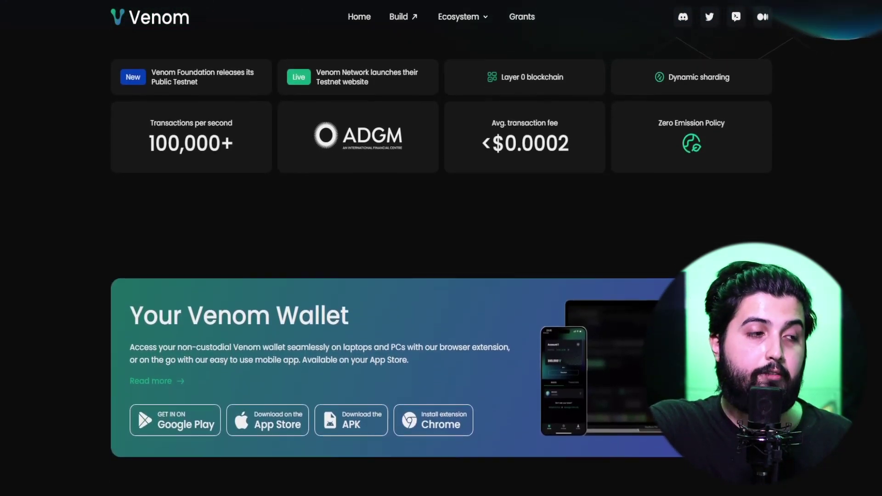
scroll(442, 248, down, 2)
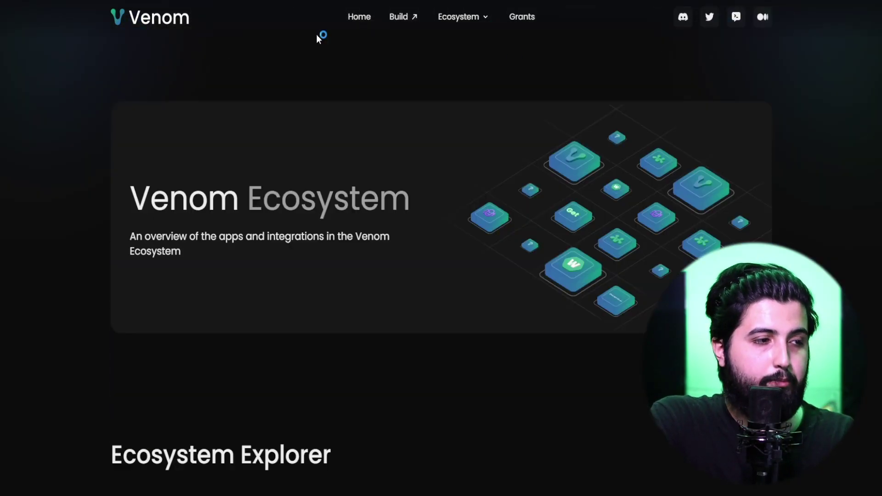
- Review the project cards in the Ecosystem Explorer section of the Venom Ecosystem page
scroll(554, 271, down, 10)
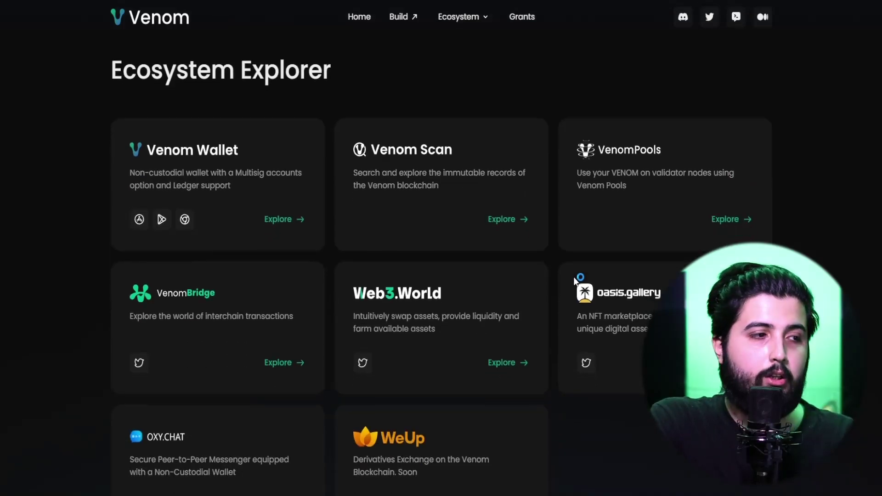
scroll(442, 249, up, 1)
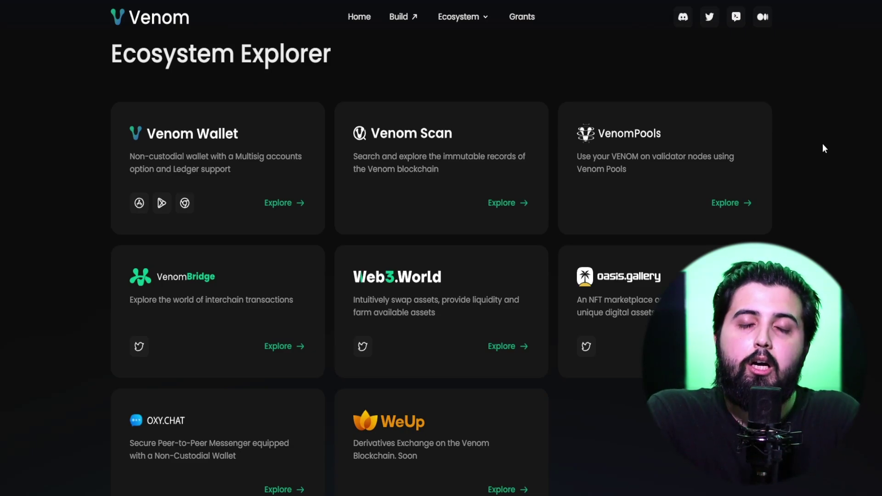
scroll(813, 145, up, 5)
scroll(803, 158, up, 3)
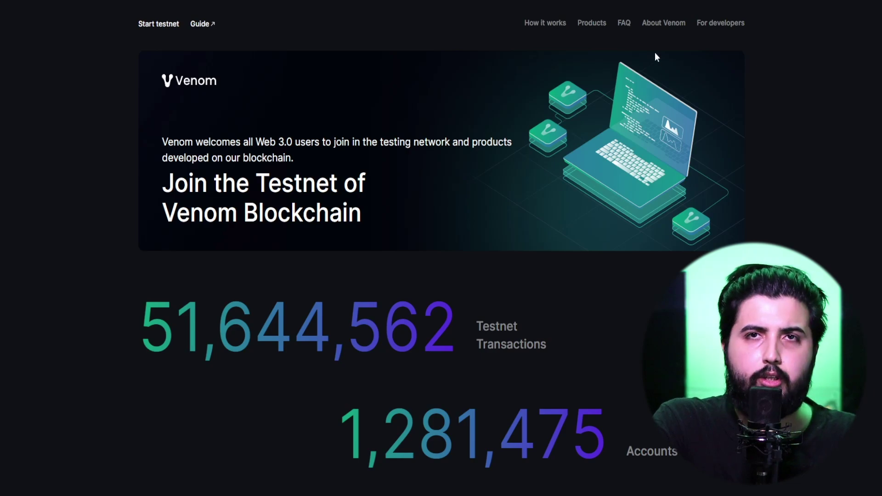
- Go to About Venom on the testnet page and review the Venom homepage from its headline to the A Blockchain Without Boundaries section
click(666, 23)
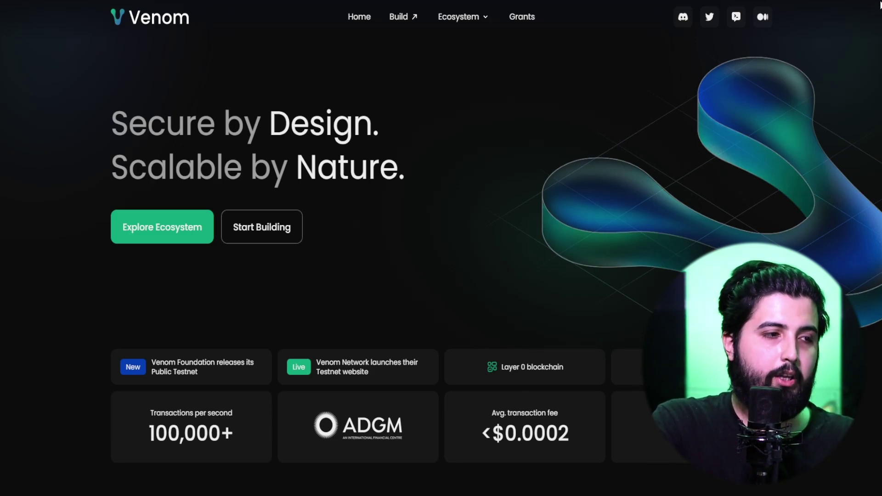
scroll(441, 249, down, 1)
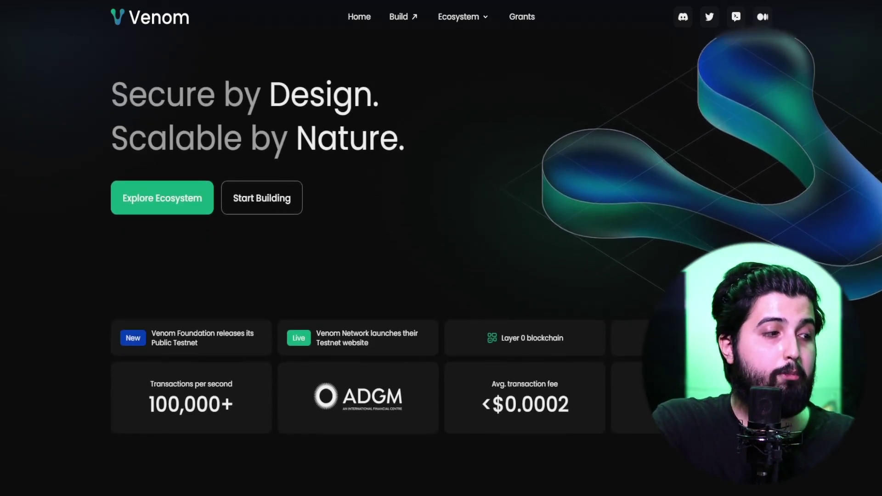
scroll(442, 249, down, 2)
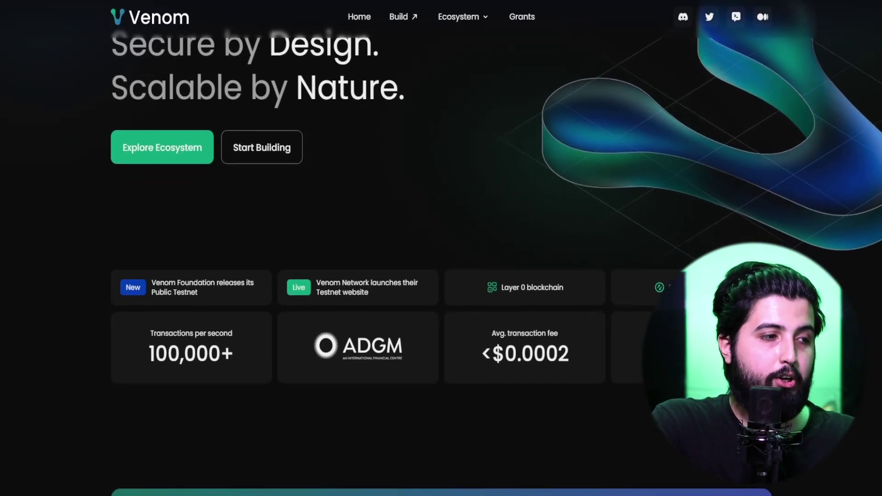
scroll(442, 248, down, 2)
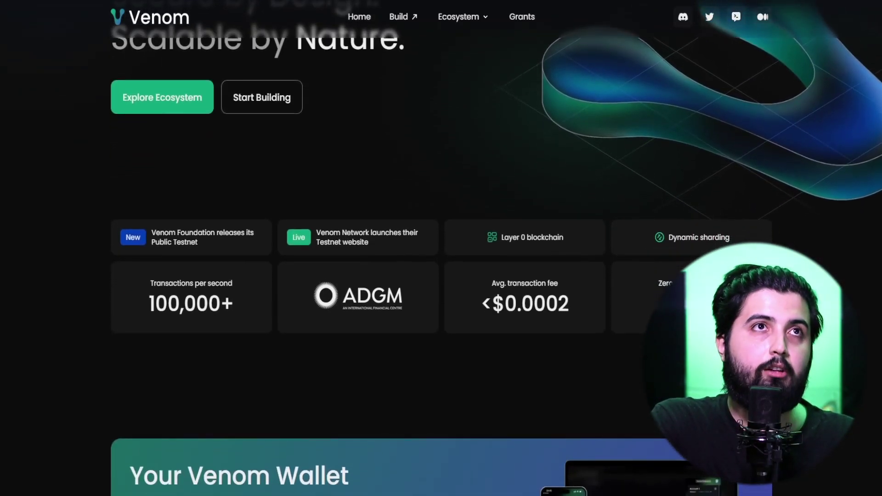
scroll(441, 248, down, 2)
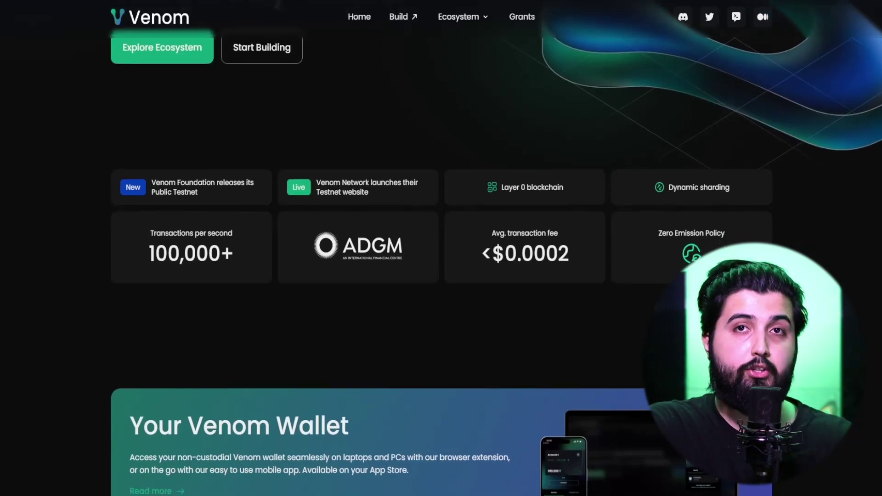
scroll(442, 248, down, 2)
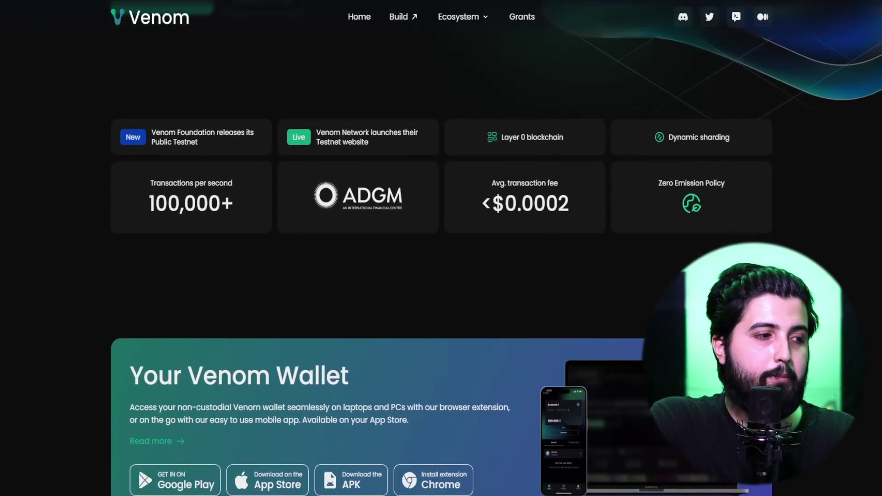
scroll(441, 249, down, 2)
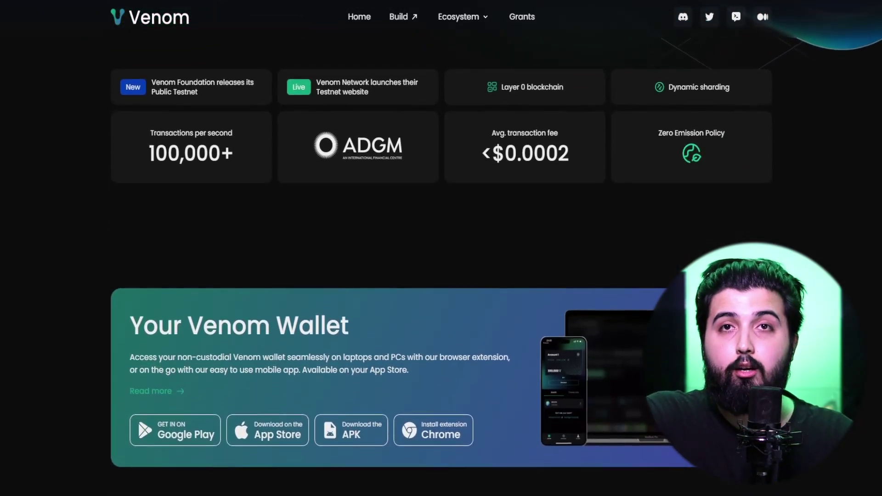
scroll(442, 249, down, 2)
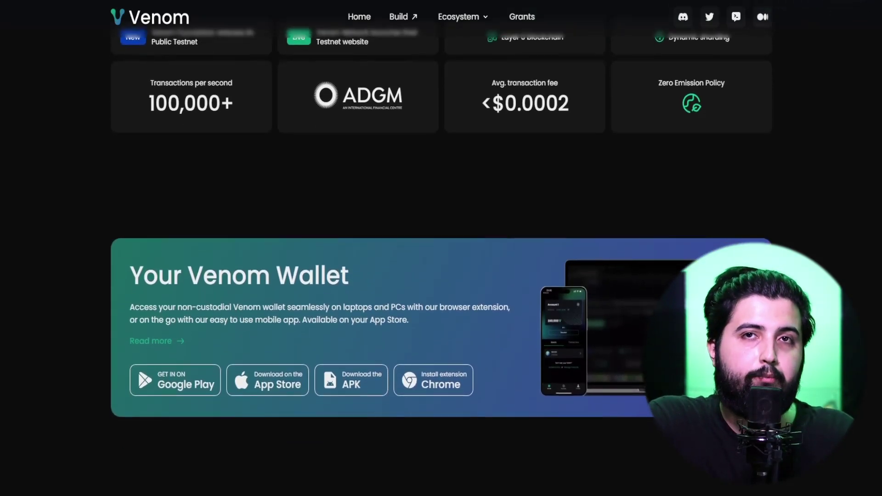
scroll(441, 248, down, 2)
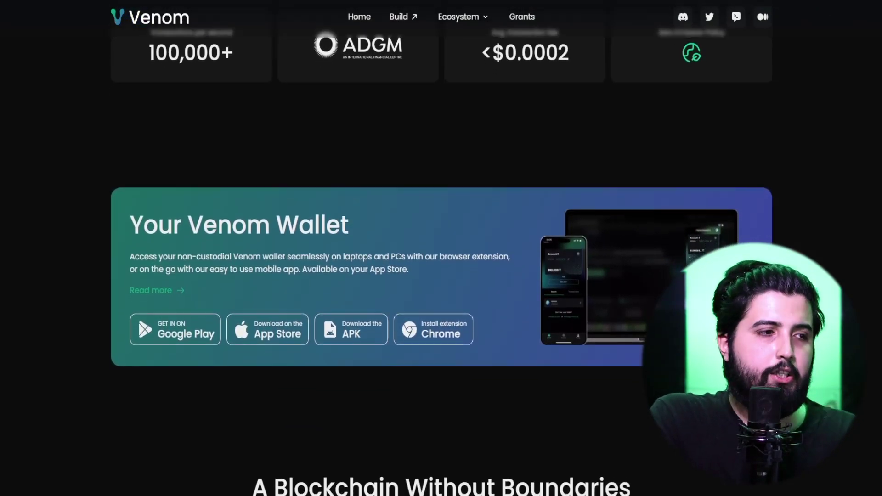
scroll(441, 249, down, 2)
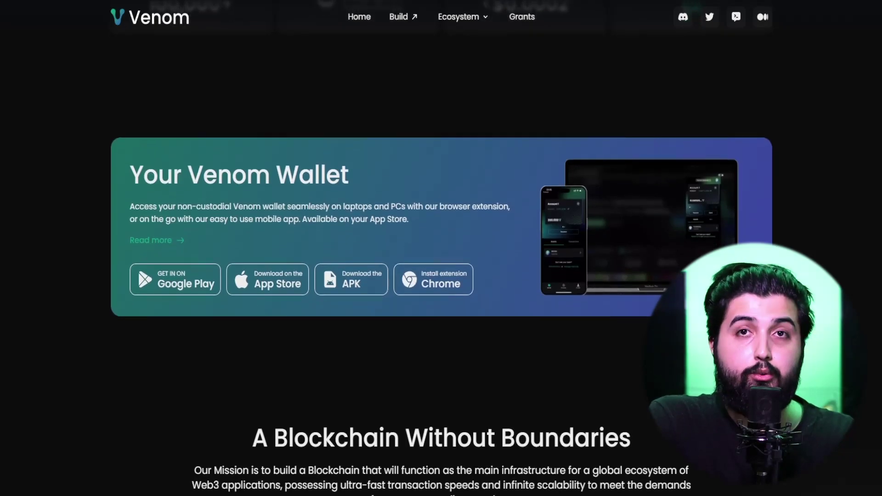
scroll(441, 249, down, 2)
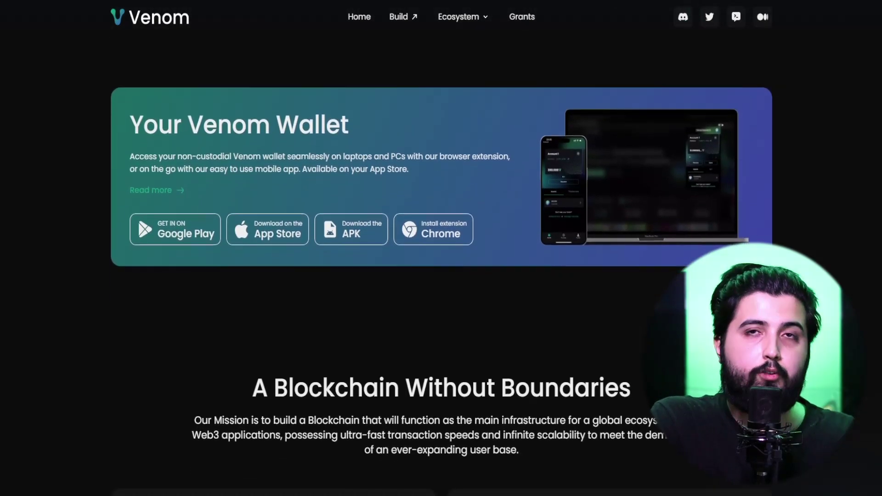
- Review the Venom homepage from the Your Venom Wallet banner through the Build and Use cards under A Blockchain Without Boundaries
scroll(441, 248, down, 2)
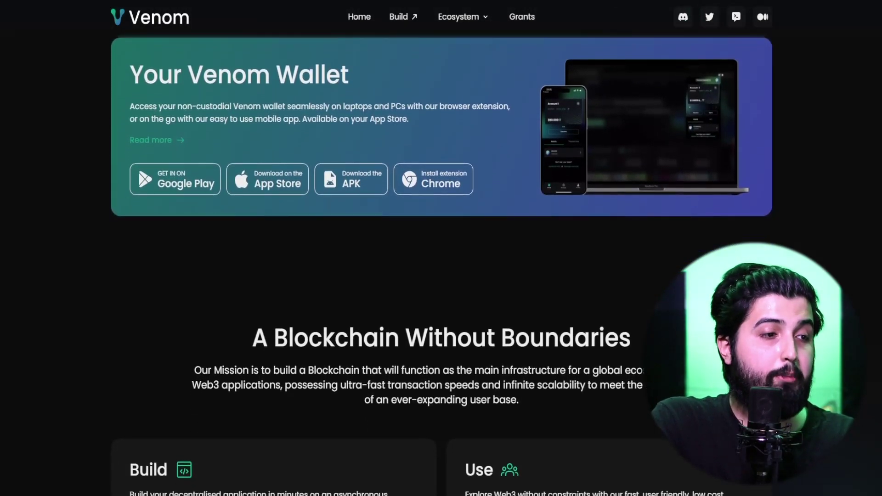
scroll(441, 248, down, 2)
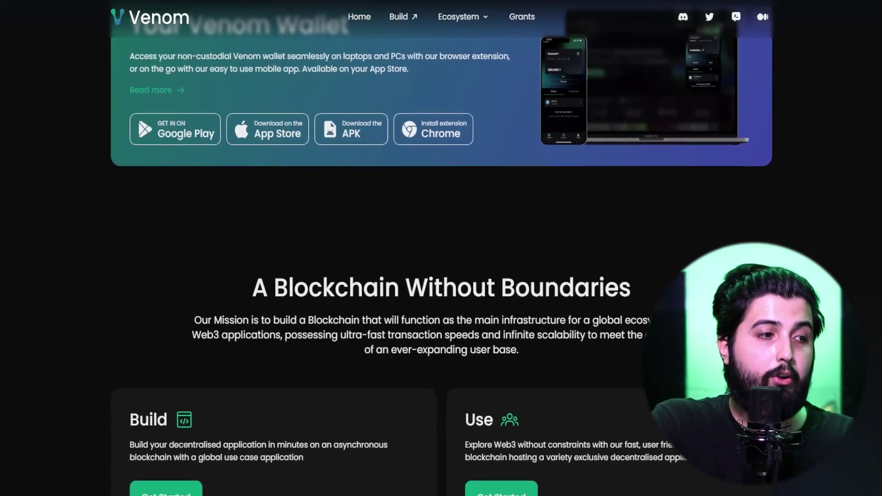
scroll(441, 248, down, 2)
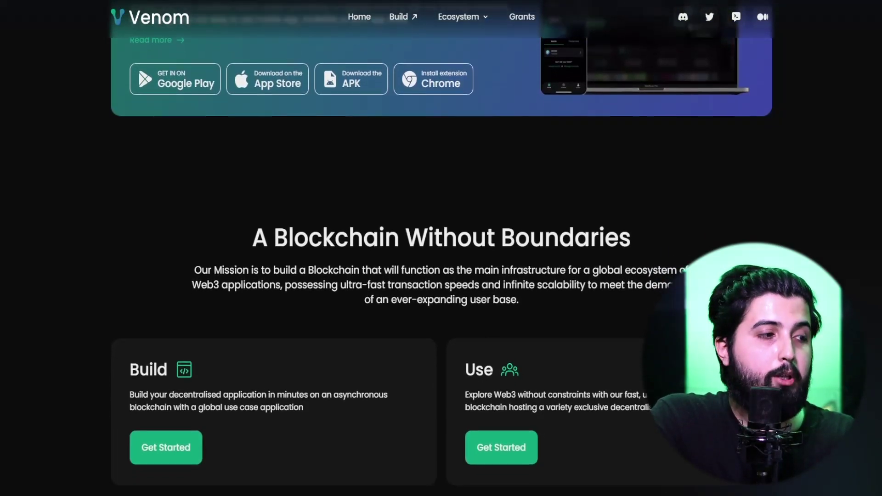
scroll(442, 249, down, 2)
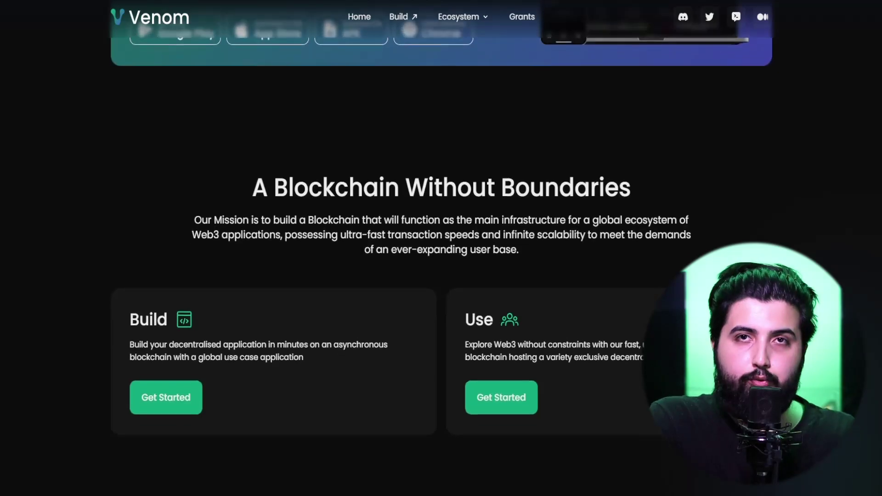
scroll(441, 248, down, 2)
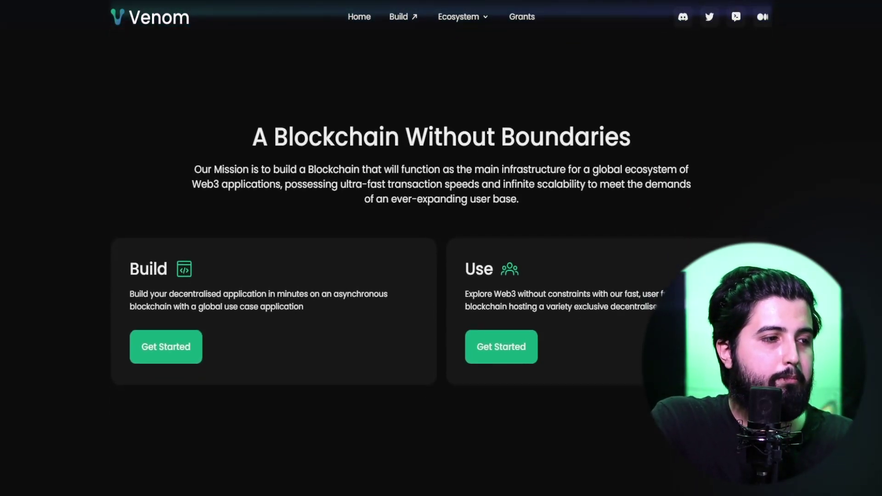
scroll(441, 248, down, 2)
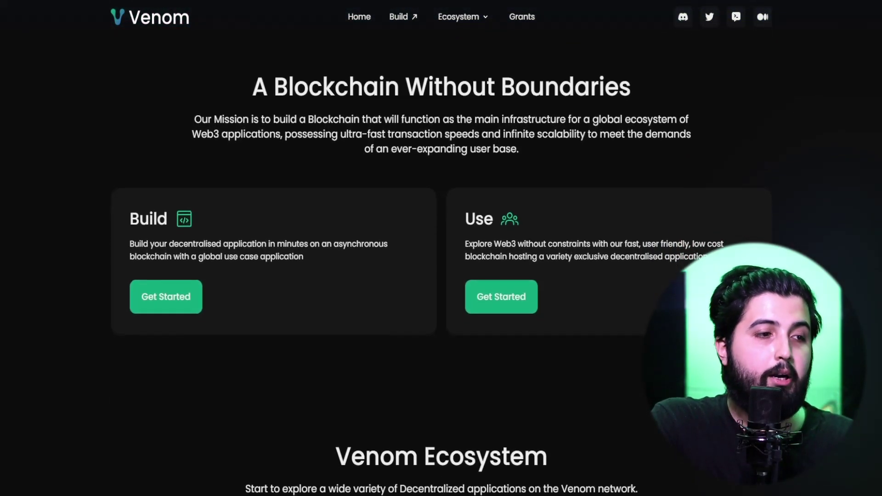
scroll(441, 248, down, 2)
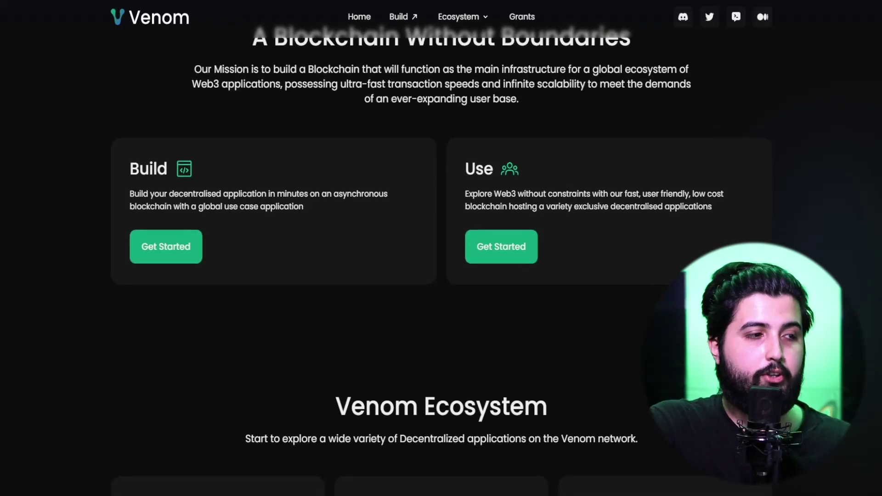
- Examine the Venom Ecosystem section's dApp cards, from Venom Wallet, Venom Scan and VenomPools to VenomBridge, Web3.World and oasis.gallery
scroll(441, 249, down, 2)
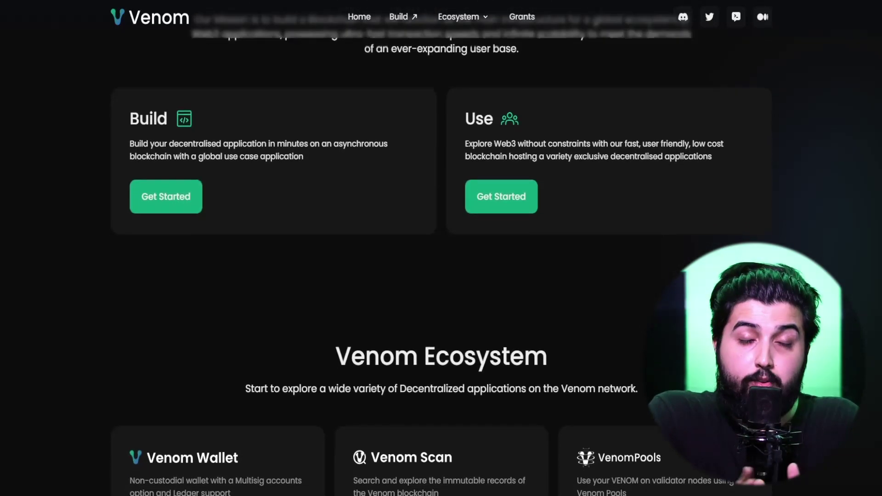
scroll(441, 248, down, 2)
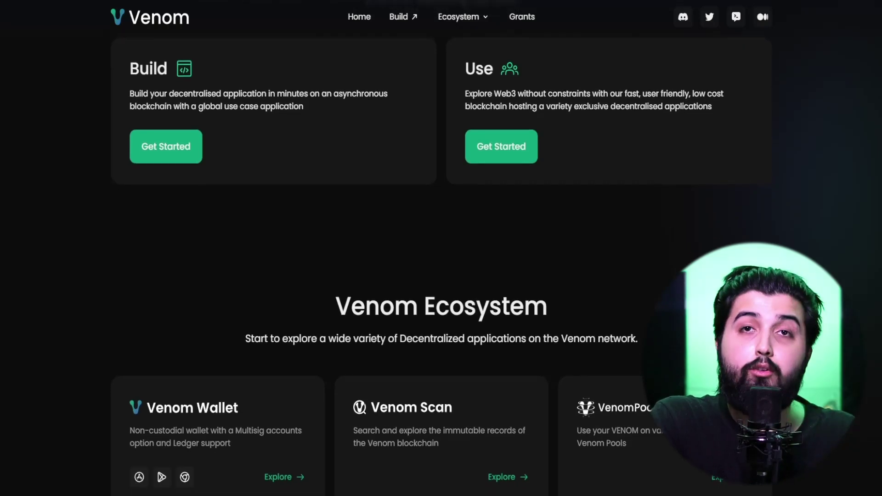
scroll(441, 248, down, 2)
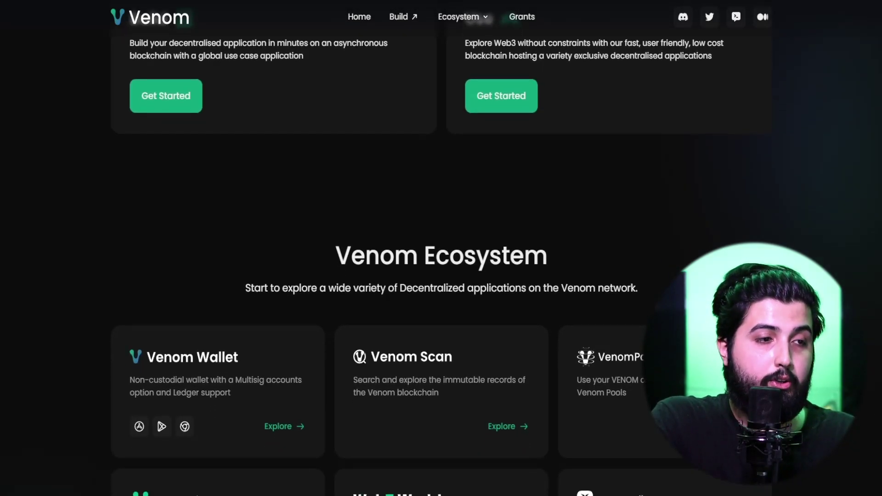
scroll(442, 249, down, 2)
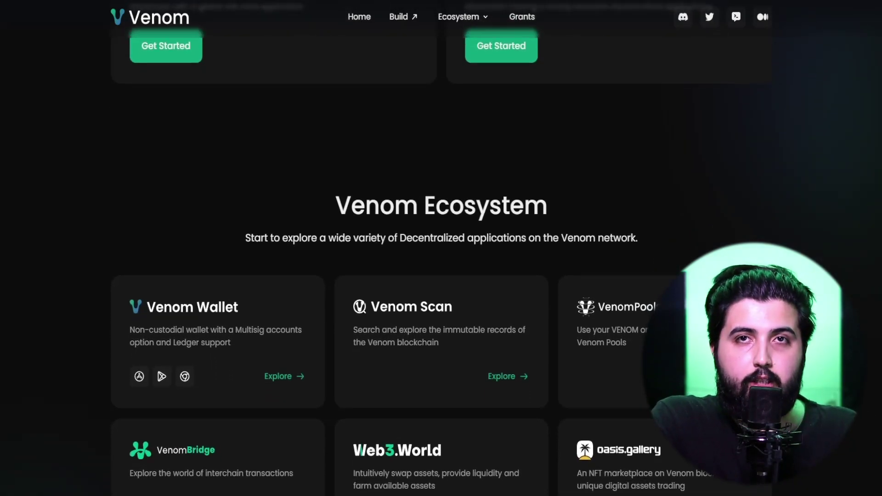
scroll(442, 248, down, 2)
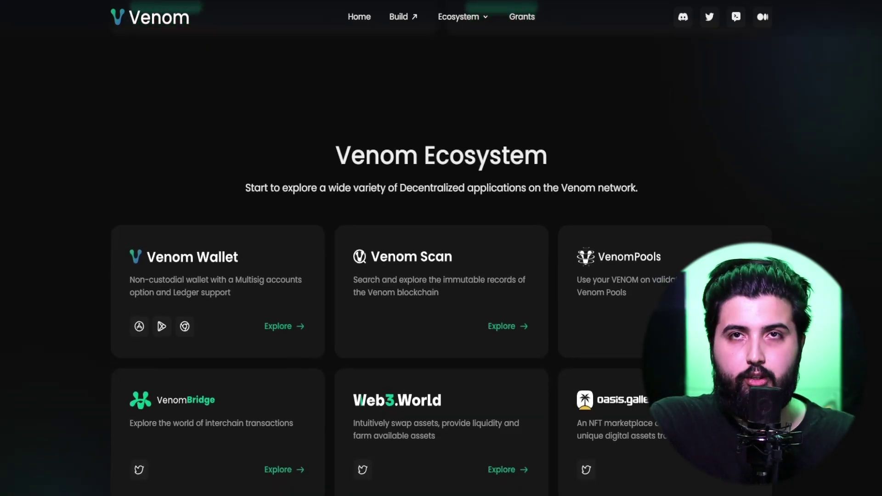
scroll(441, 249, down, 2)
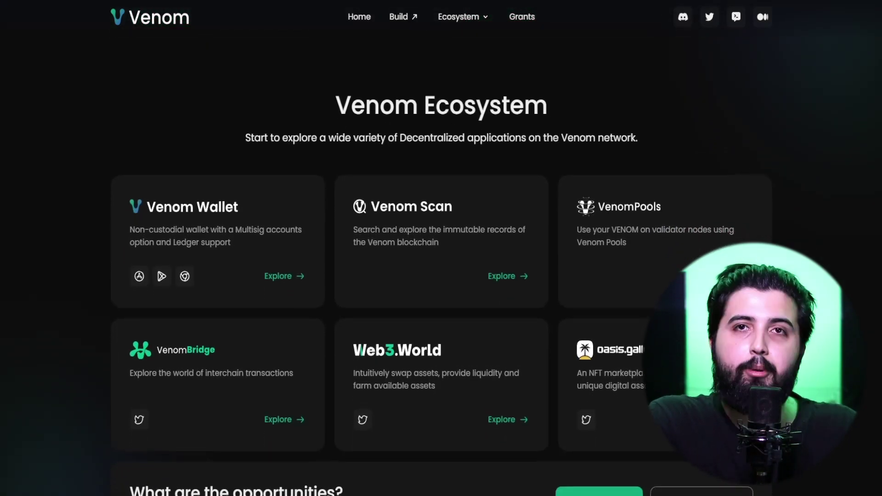
scroll(442, 248, down, 2)
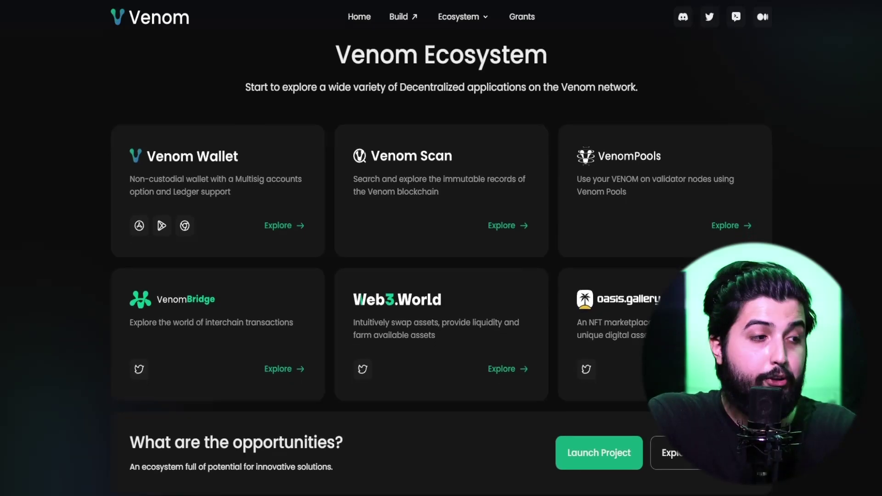
scroll(441, 249, down, 2)
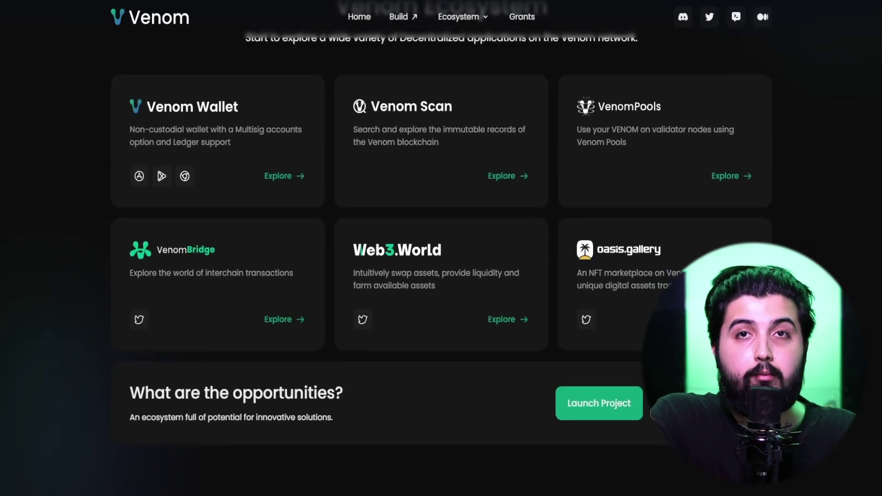
scroll(441, 248, down, 2)
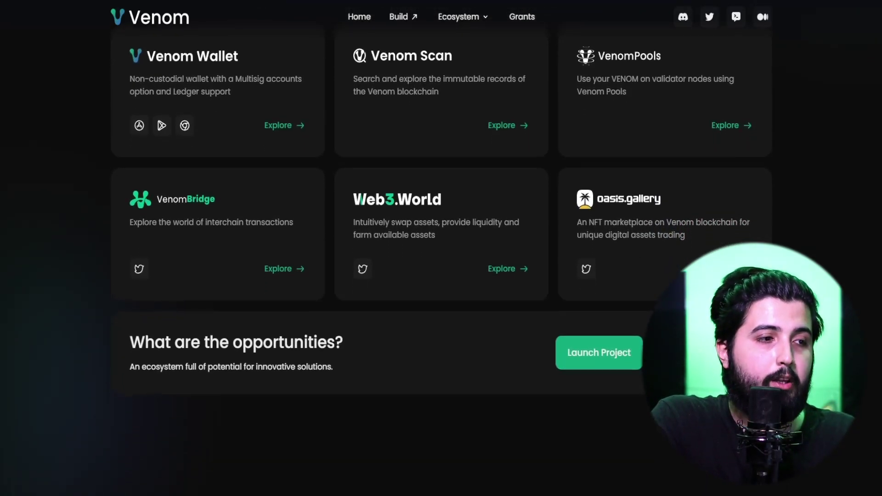
scroll(441, 249, down, 2)
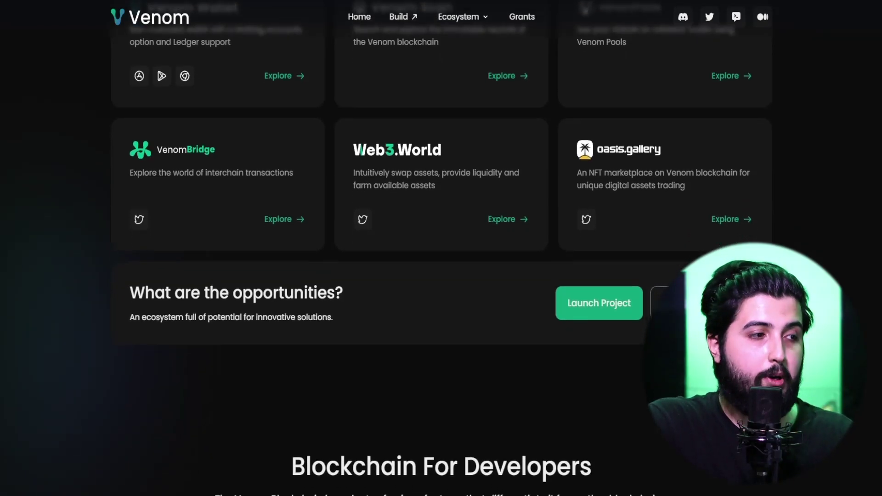
- Read the opportunities banner and the Blockchain For Developers section, including its TVM description and list of developer topics
scroll(441, 248, down, 2)
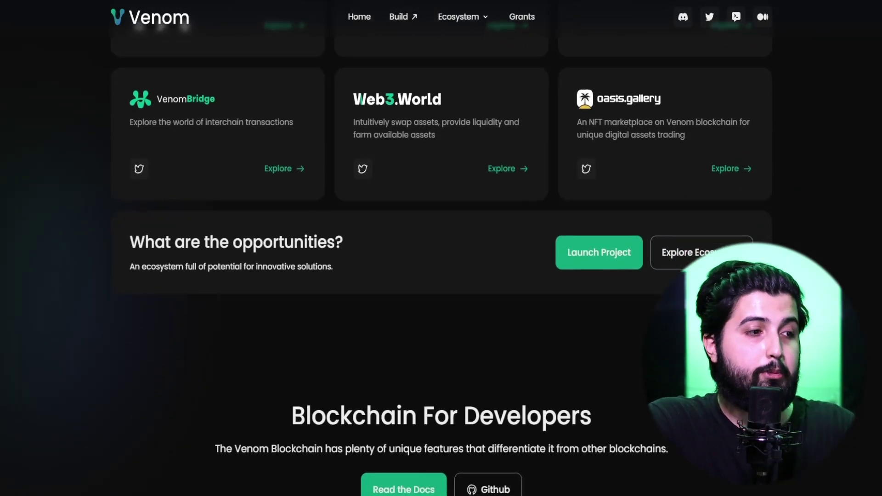
scroll(442, 249, down, 2)
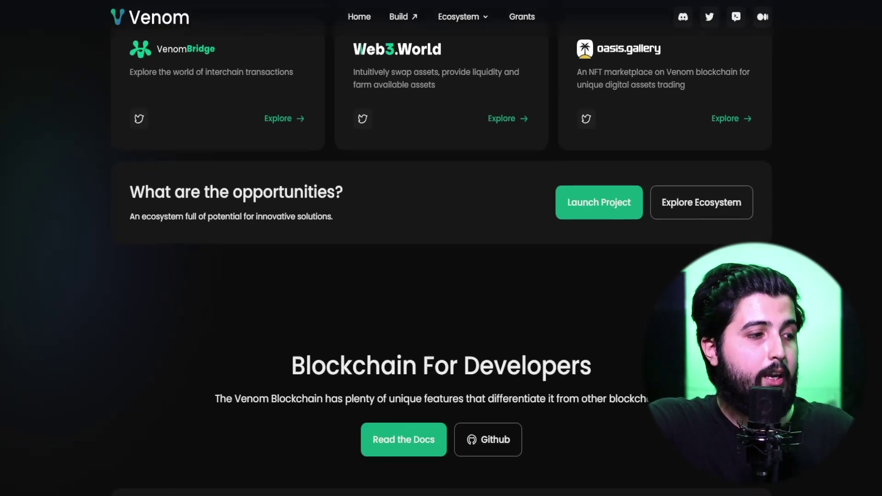
scroll(441, 248, down, 2)
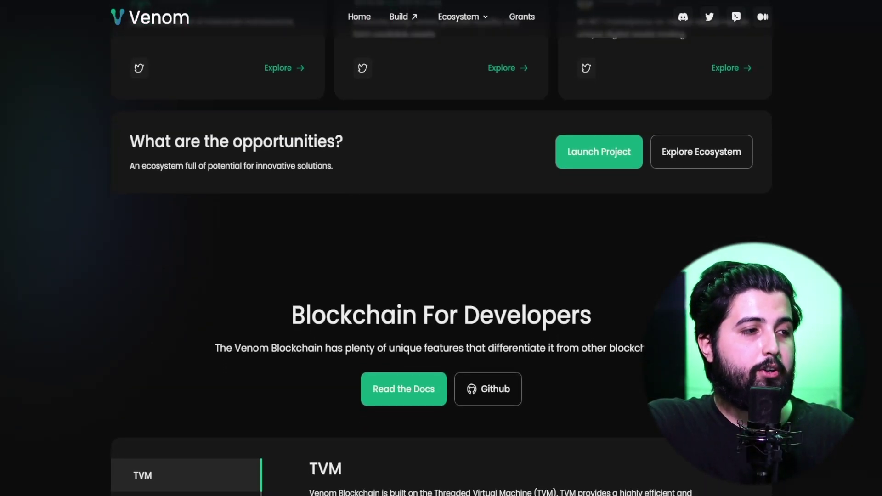
scroll(441, 248, down, 2)
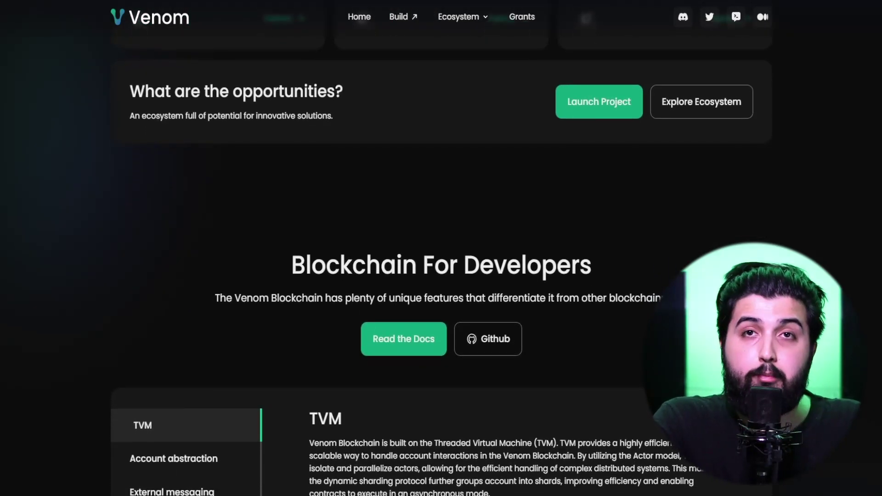
scroll(442, 248, down, 2)
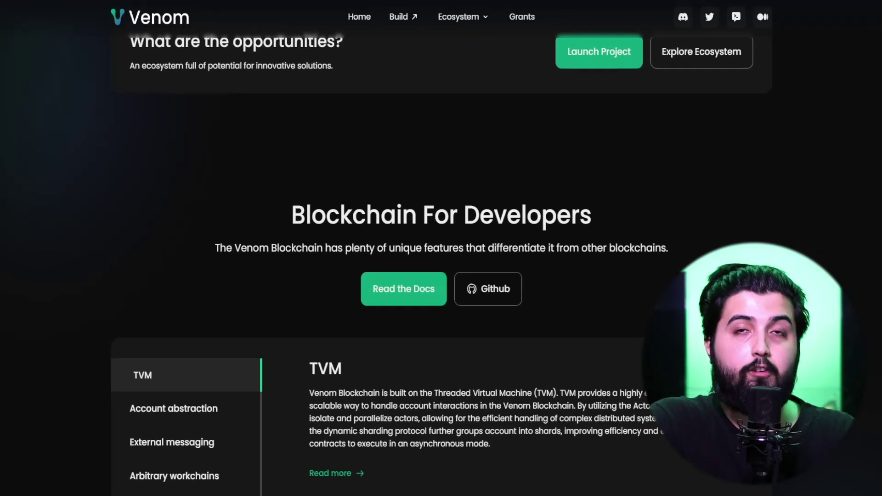
scroll(441, 249, down, 2)
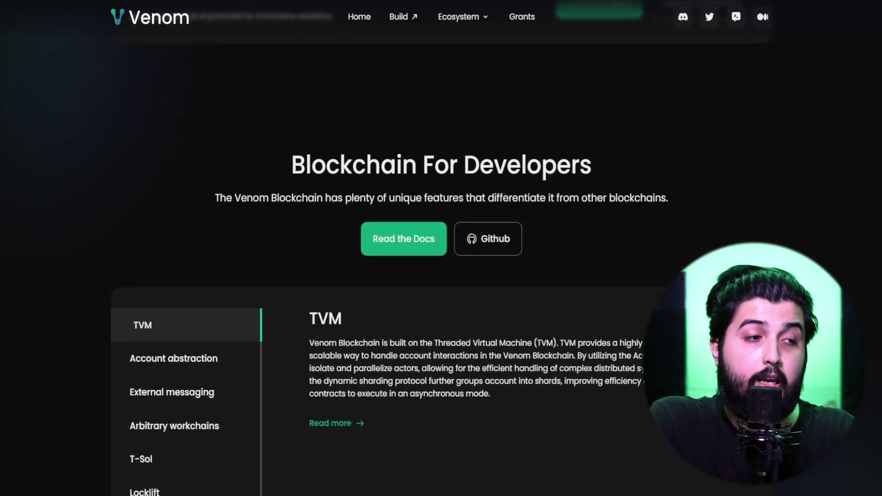
scroll(442, 248, down, 2)
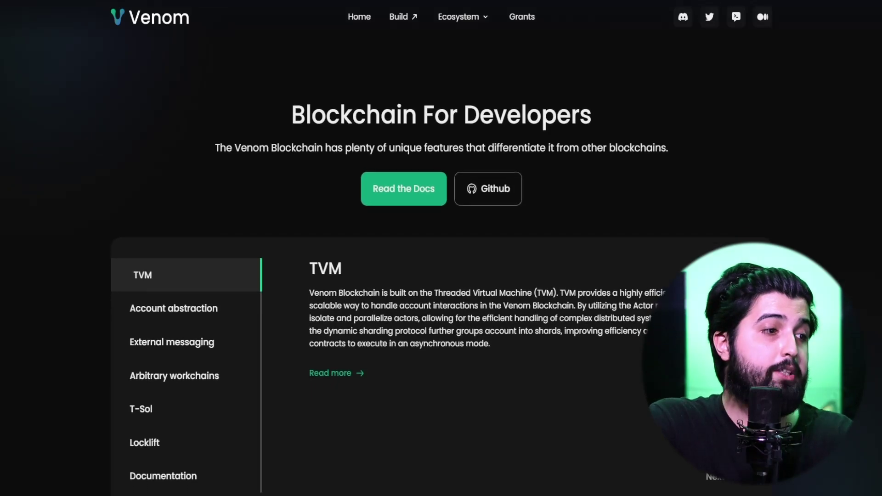
scroll(442, 249, down, 2)
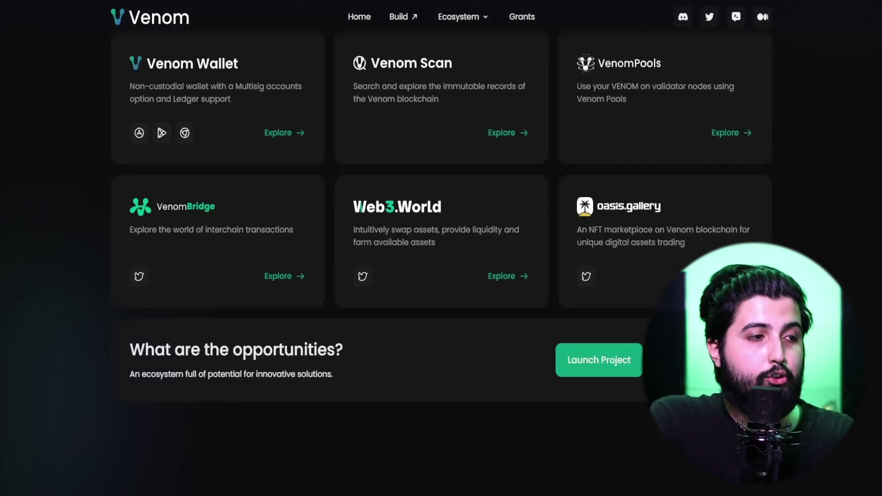
- Look over the Explore Grants categories, the Process Overview stages and the DAO use case description
scroll(442, 249, down, 20)
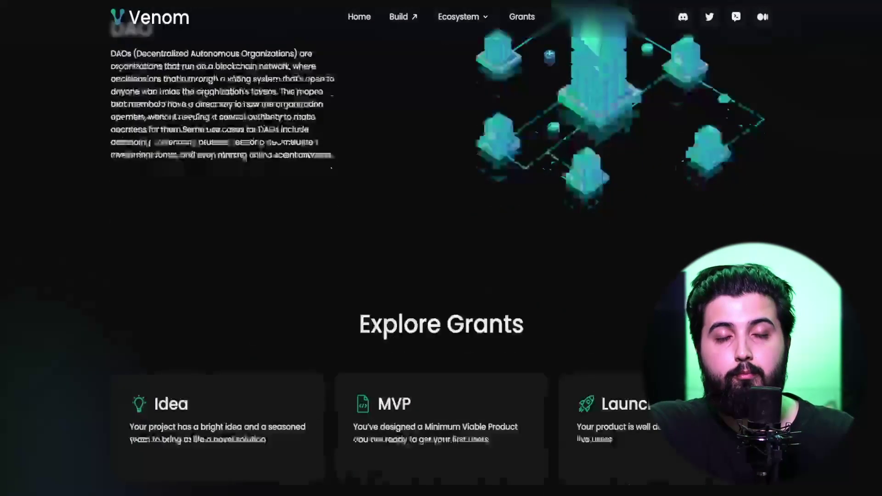
scroll(442, 248, up, 4)
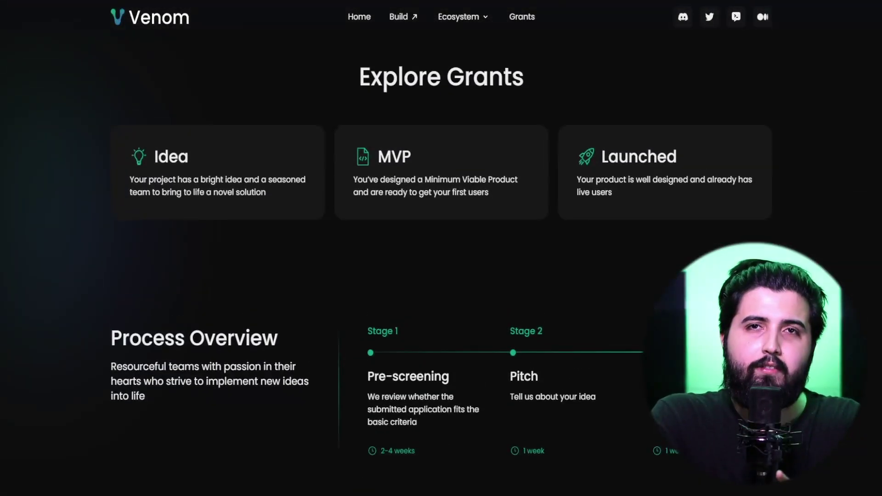
scroll(442, 248, up, 12)
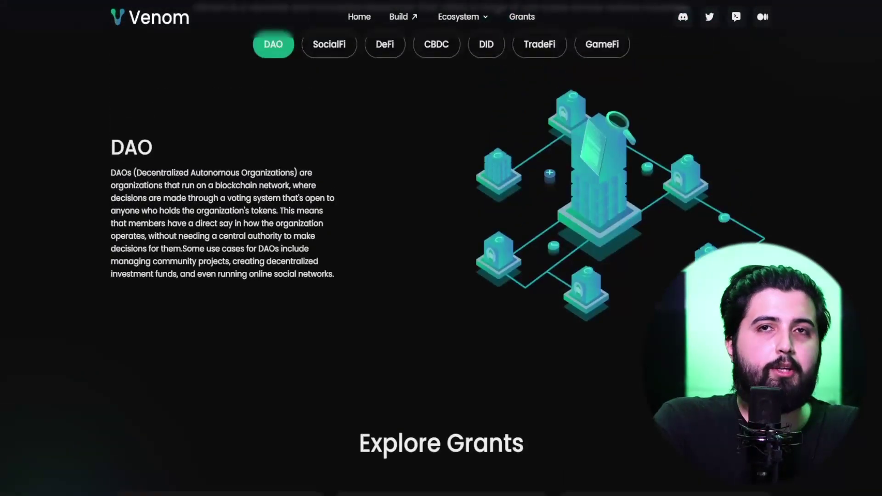
scroll(441, 248, up, 9)
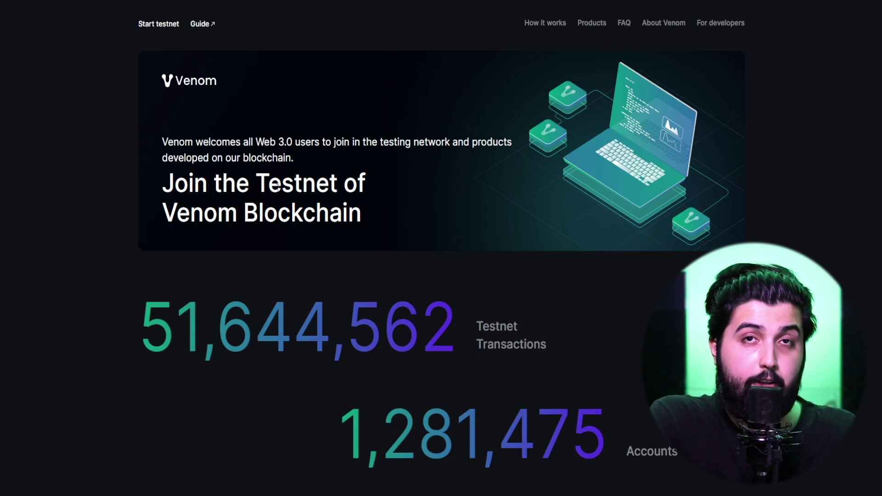
- From the testnet page's How it works section, get the Chrome version of Venom Wallet and open the extension to begin wallet setup
click(545, 25)
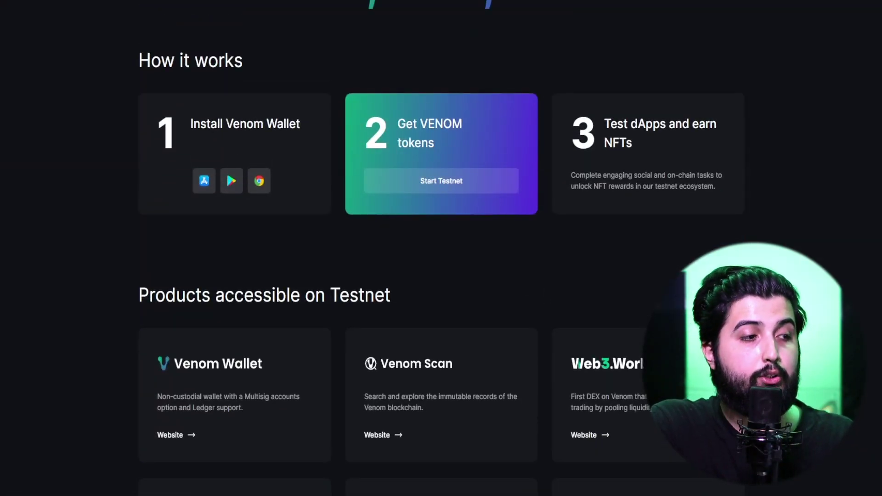
click(260, 181)
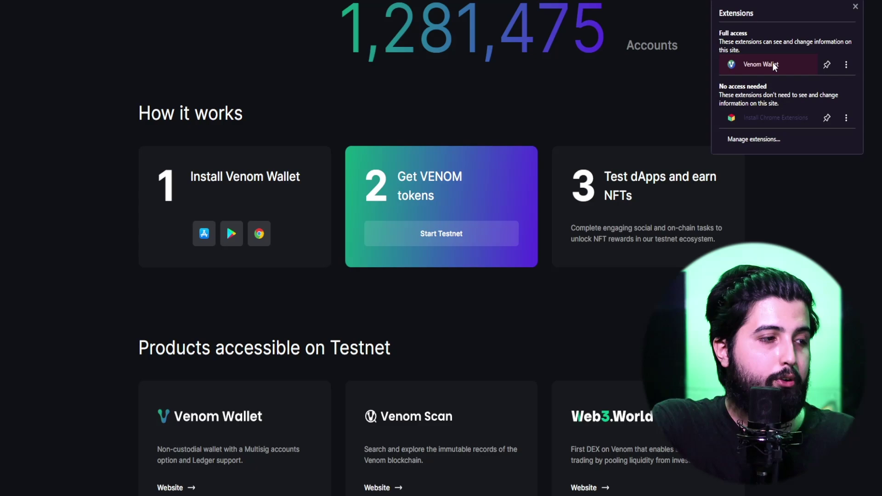
click(761, 64)
click(445, 235)
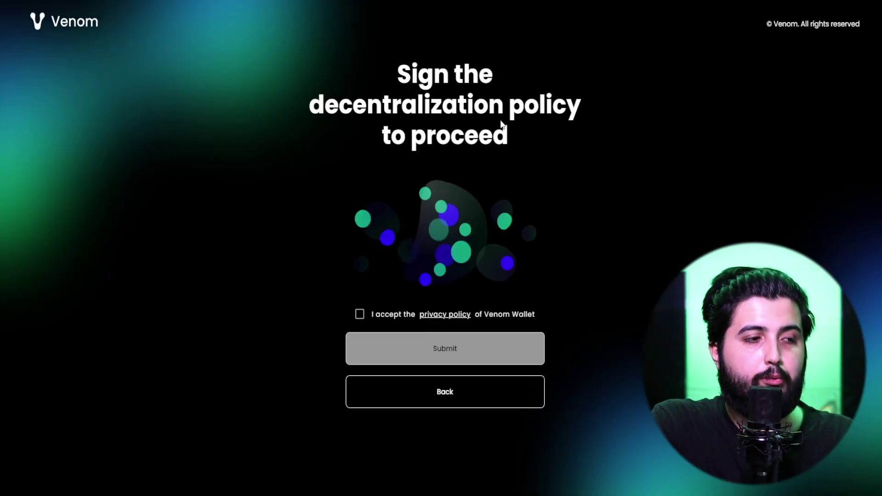
- Accept and submit the Venom Wallet privacy policy, and confirm the seed phrase check
click(360, 315)
click(406, 338)
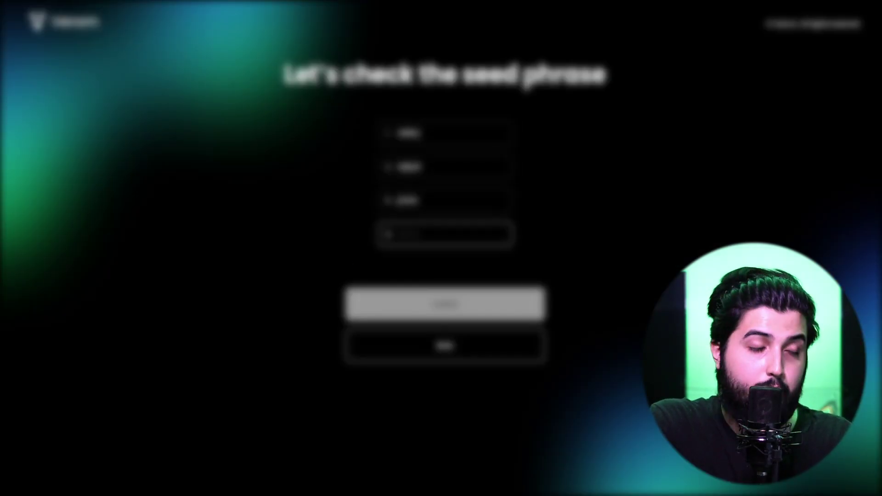
click(445, 301)
- Enter and confirm a new wallet password, and create the Venom Wallet
text(••••••)
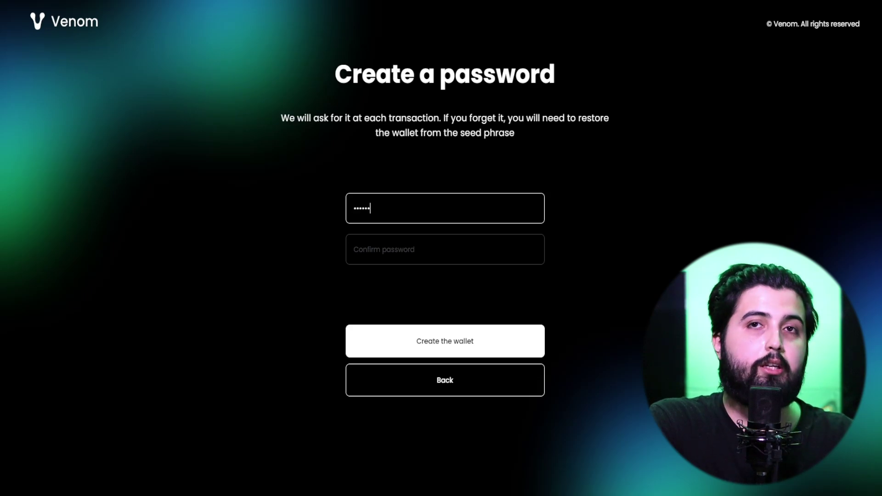
text(••••••••)
key(Tab)
text(••••••••••••)
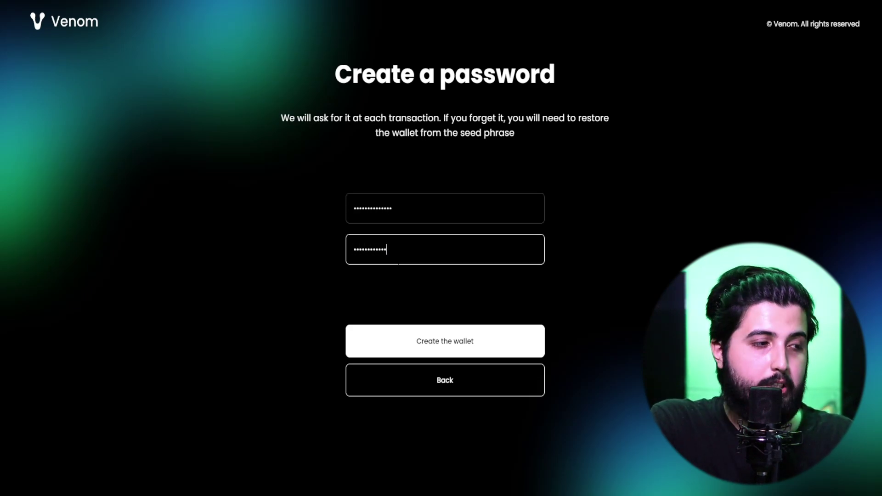
text(••)
click(425, 330)
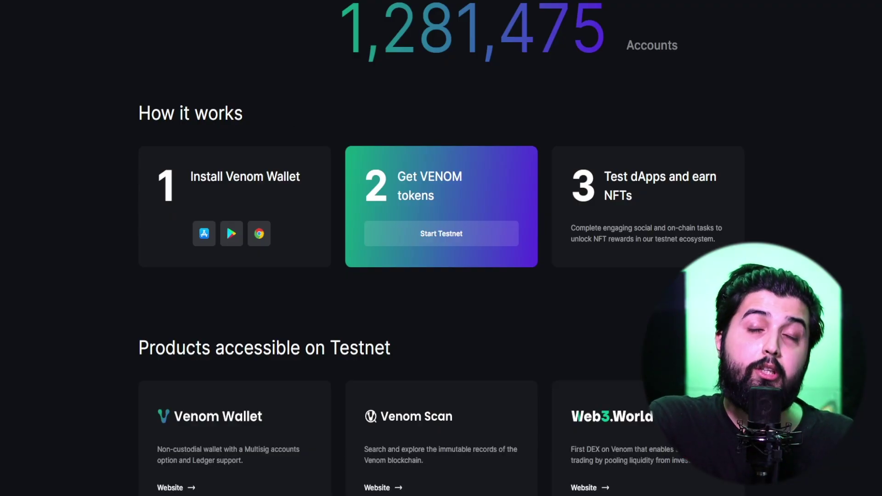
- Start the testnet from the Get VENOM tokens card and connect the wallet through the Venom Opera Extension
scroll(198, 216, up, 1)
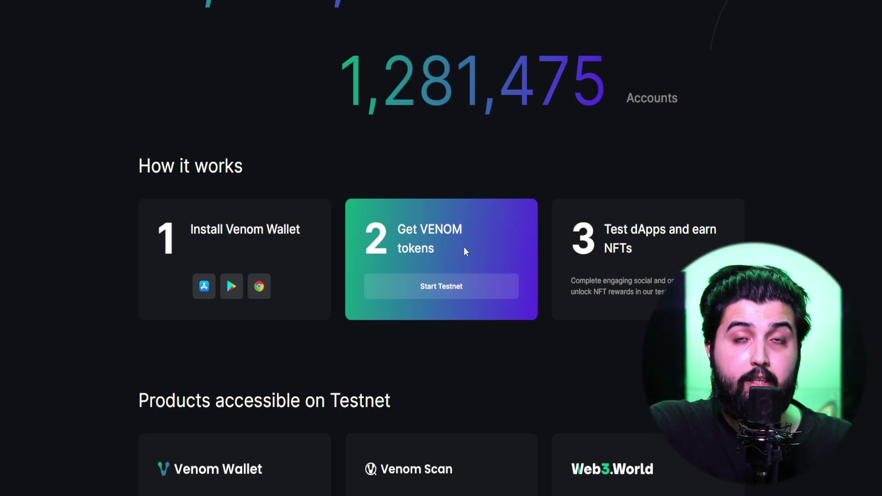
click(465, 289)
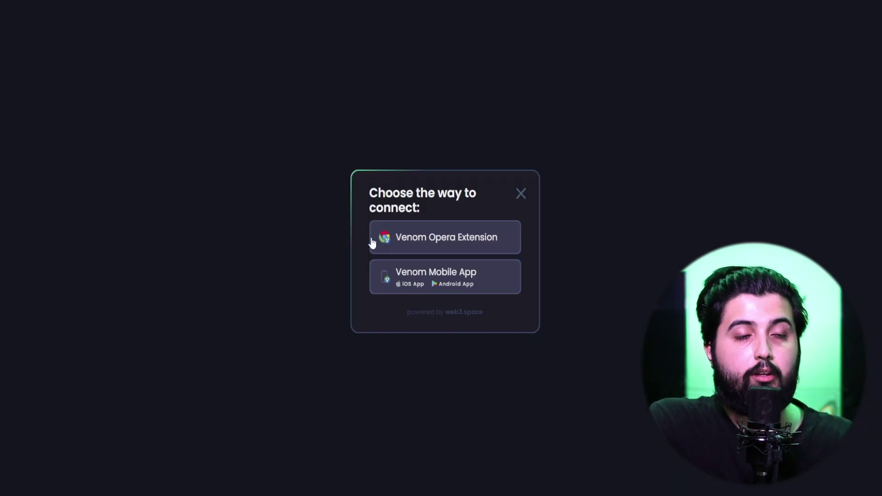
click(375, 240)
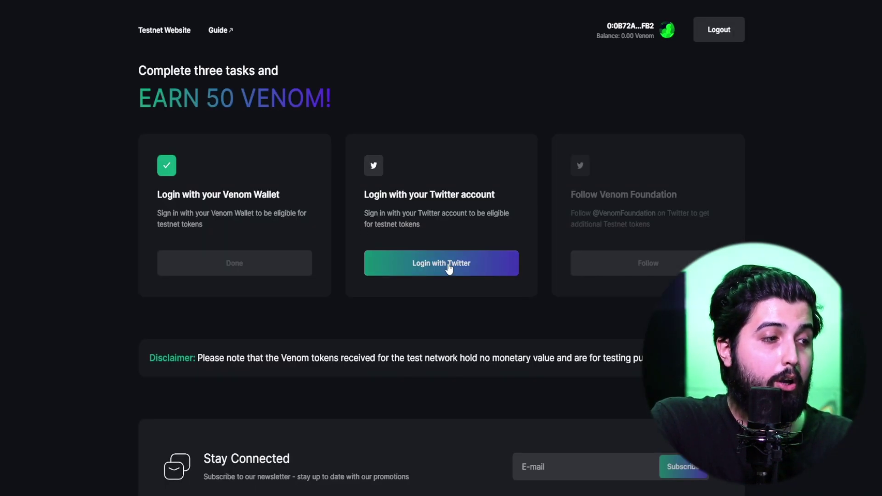
click(449, 267)
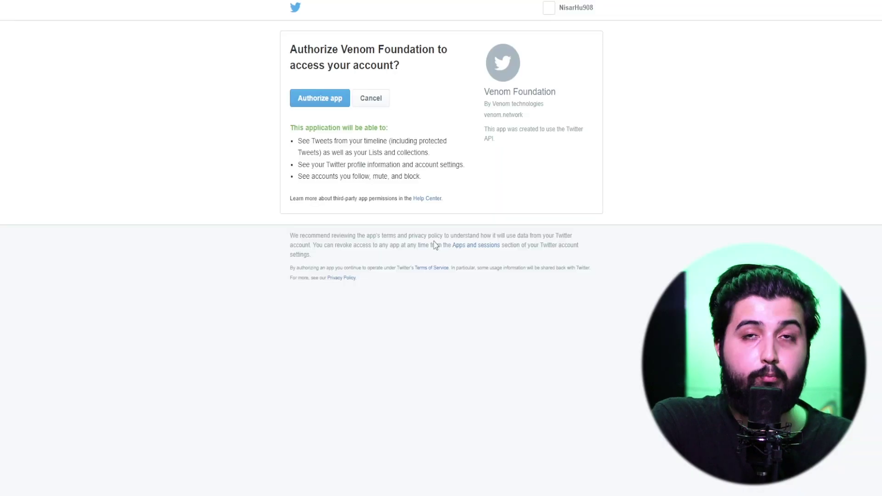
click(320, 98)
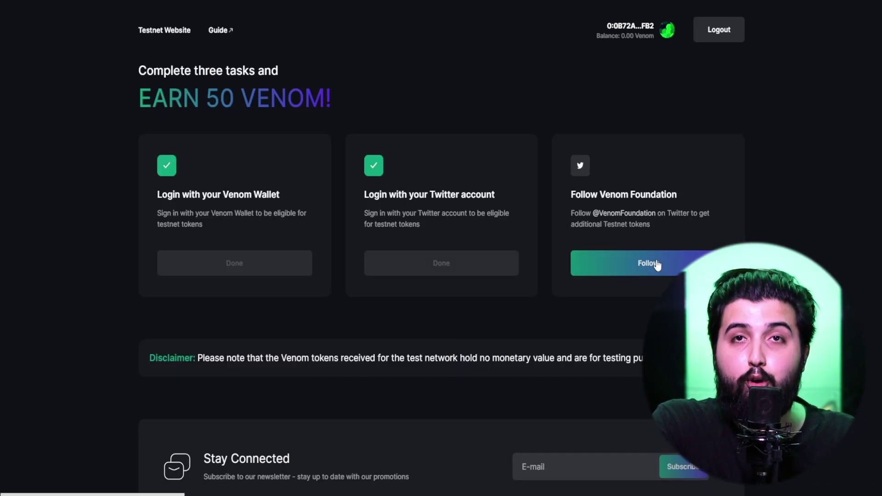
click(626, 262)
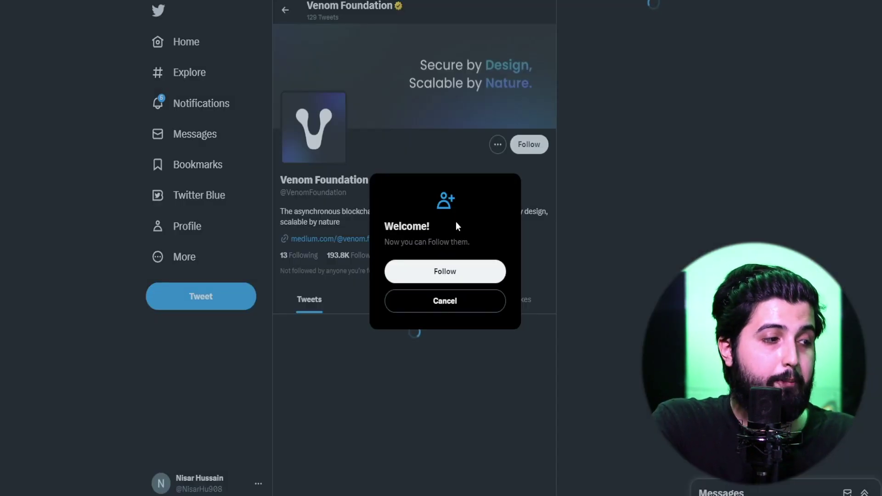
click(455, 271)
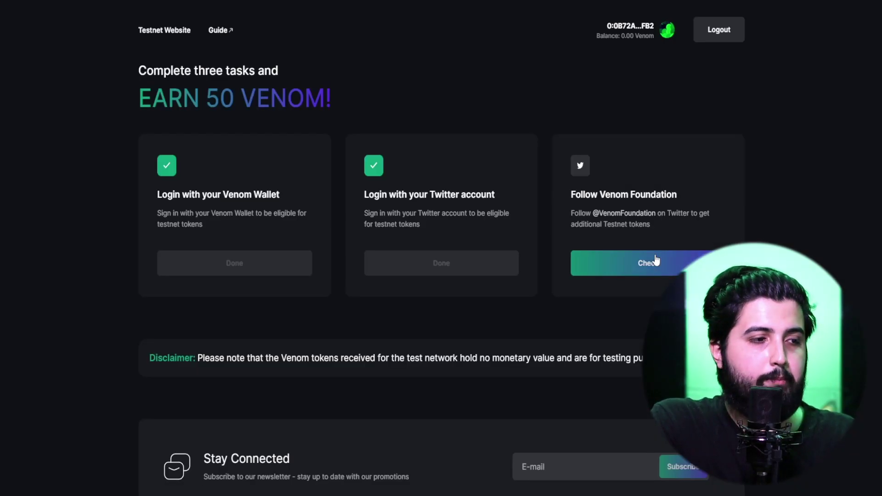
click(651, 258)
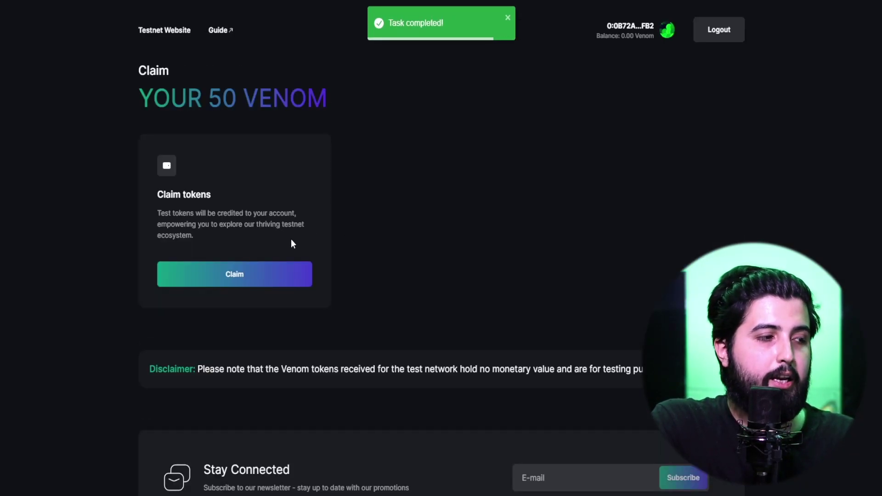
- Claim the 50 VENOM test tokens and sign the request with the wallet password, remembering it for this session
click(240, 278)
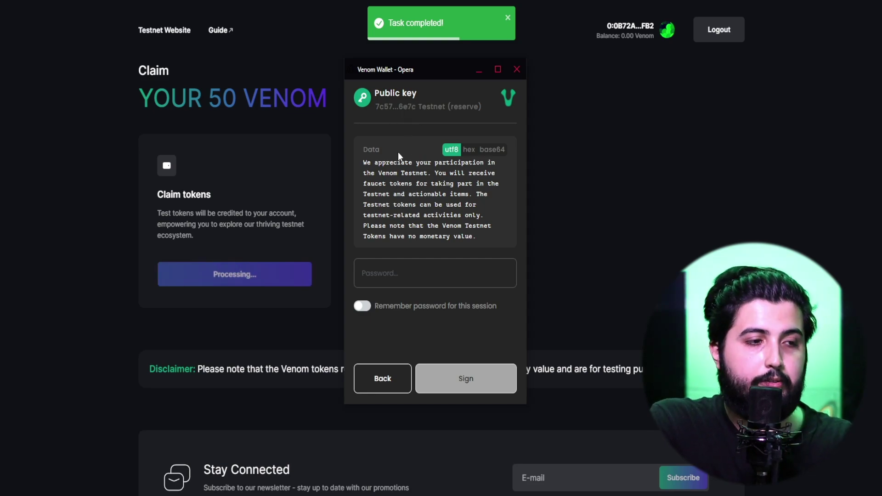
click(406, 273)
text(•••••••••••)
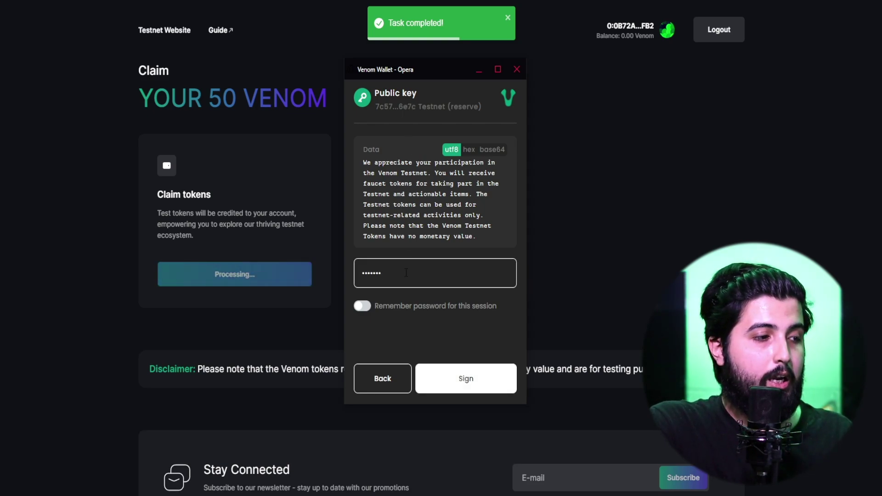
click(361, 307)
click(466, 379)
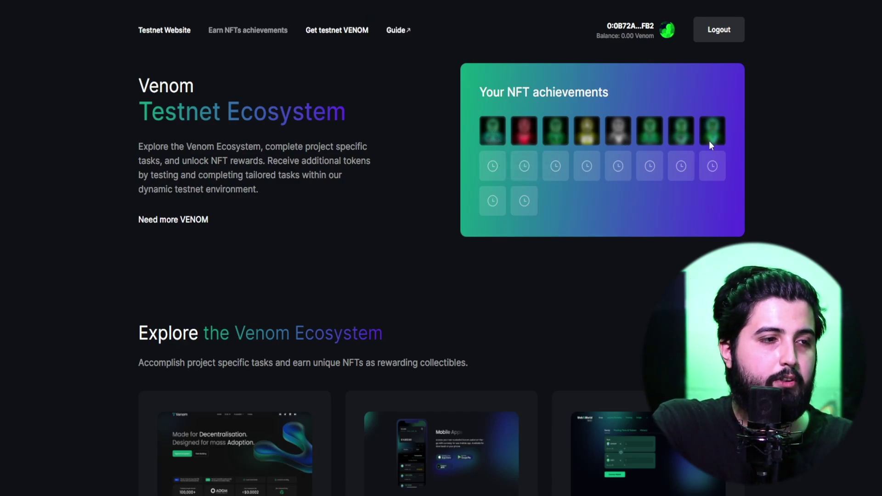
- Look over the NFT achievements and all project cards in the Explore the Venom Ecosystem section
scroll(656, 253, down, 5)
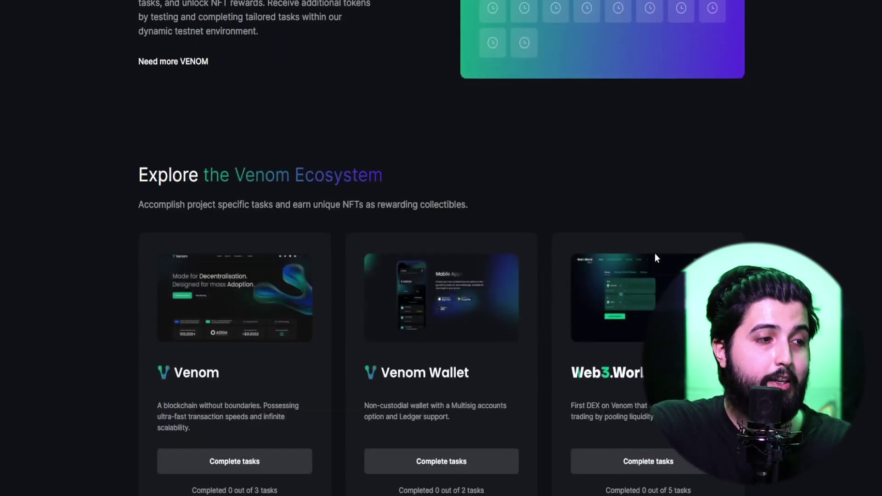
scroll(638, 243, down, 1)
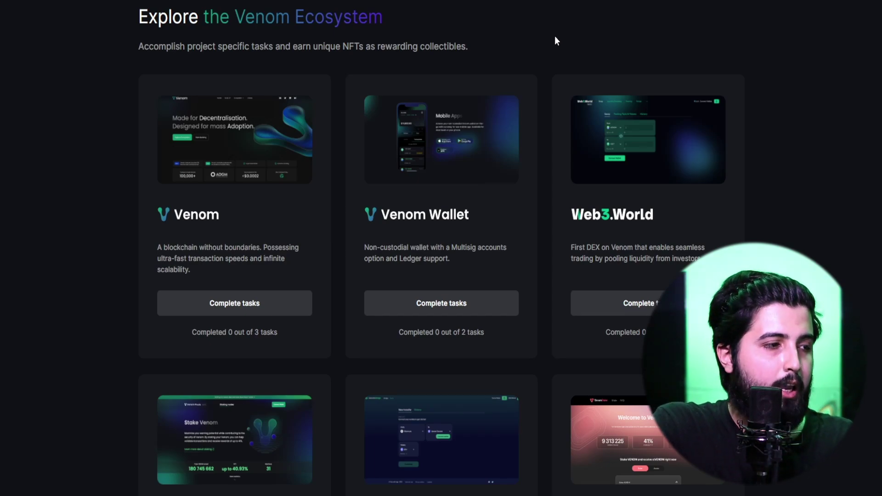
scroll(555, 37, down, 2)
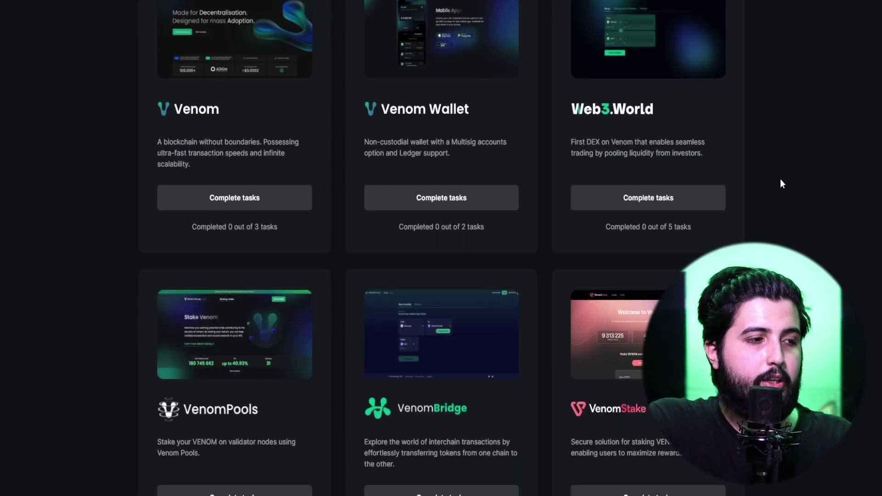
scroll(781, 180, down, 6)
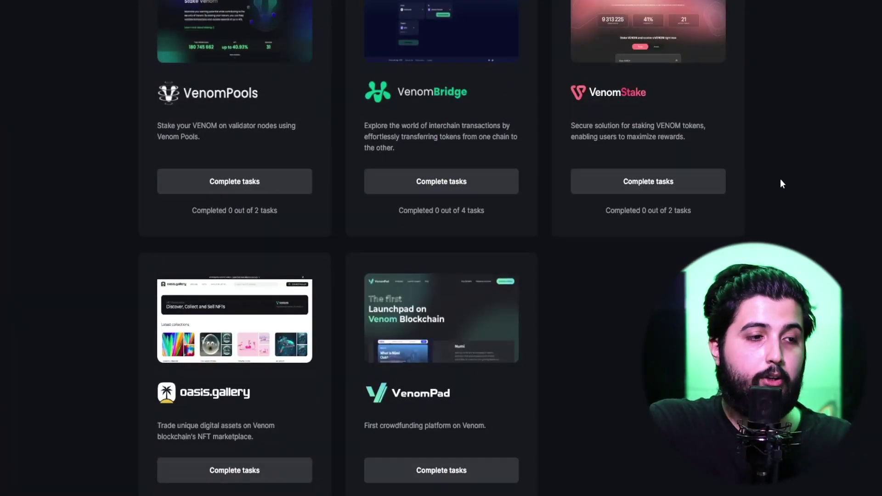
scroll(781, 183, down, 6)
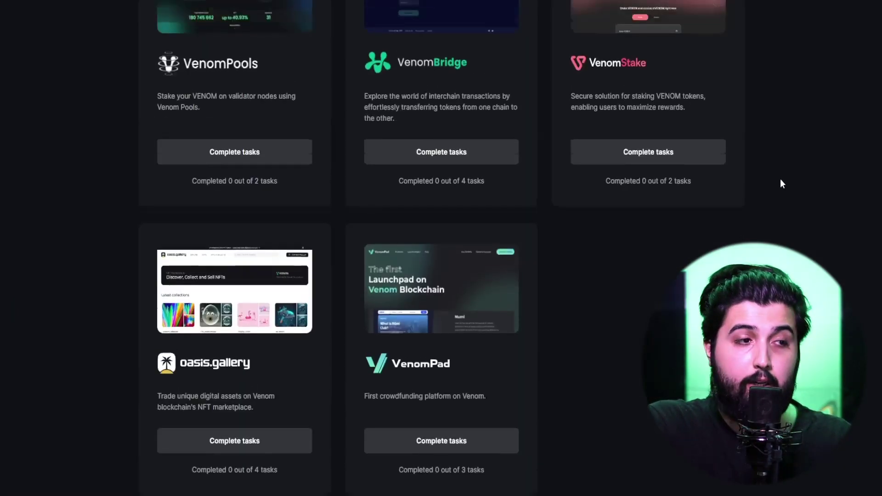
scroll(780, 180, up, 14)
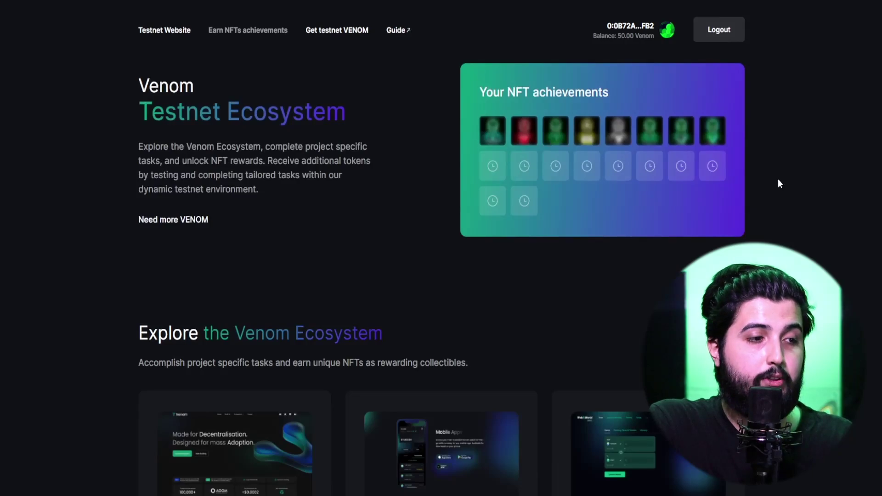
- Open the Venom project's tasks from its ecosystem card and bring up the list that unlocks the NFT reward
scroll(777, 180, down, 4)
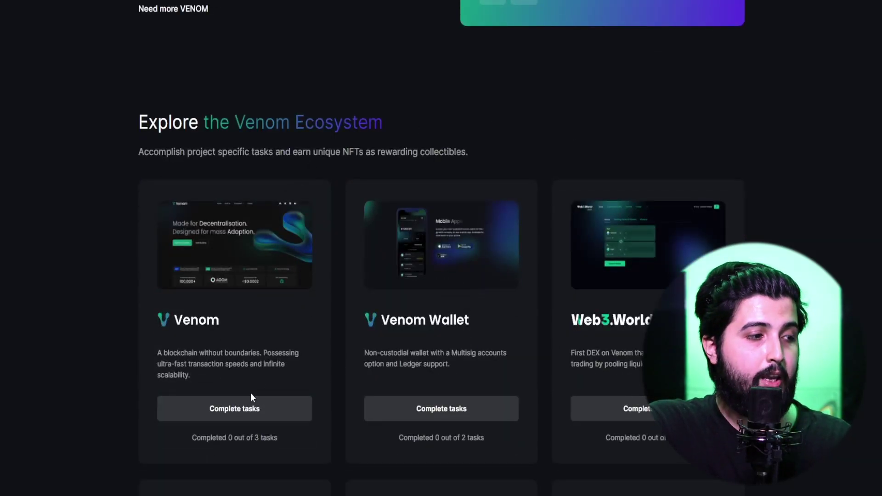
click(239, 413)
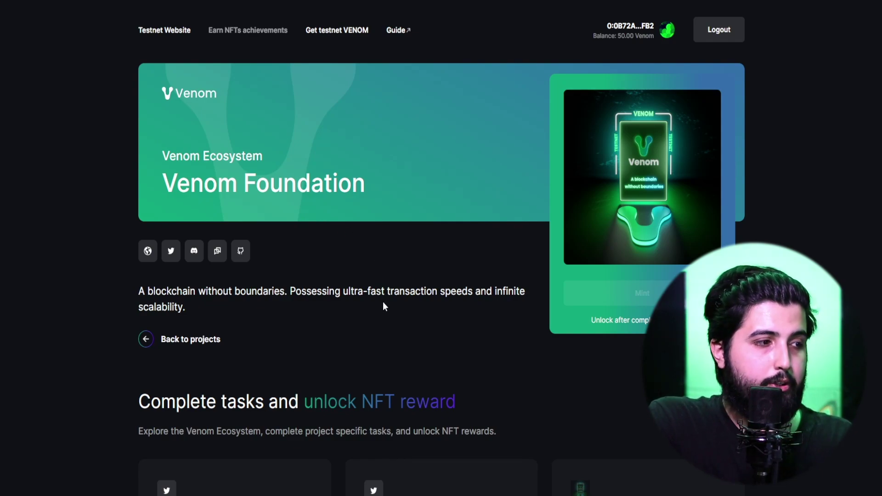
scroll(384, 306, down, 2)
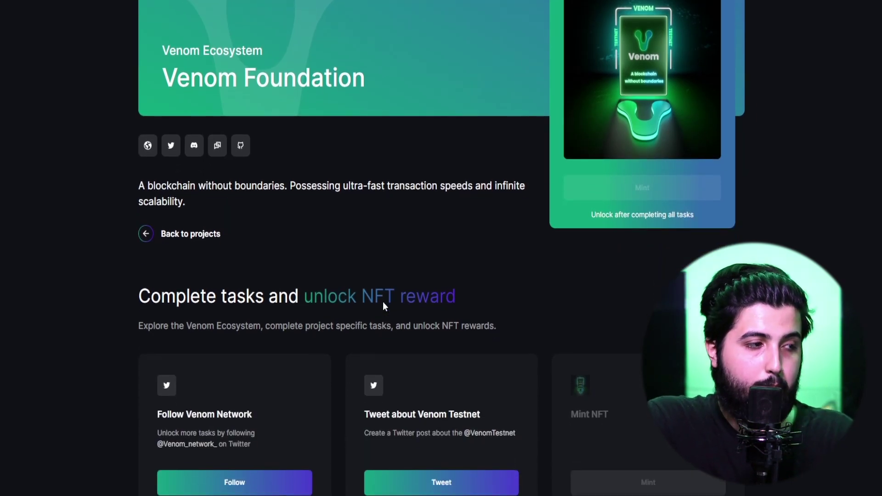
scroll(383, 304, down, 2)
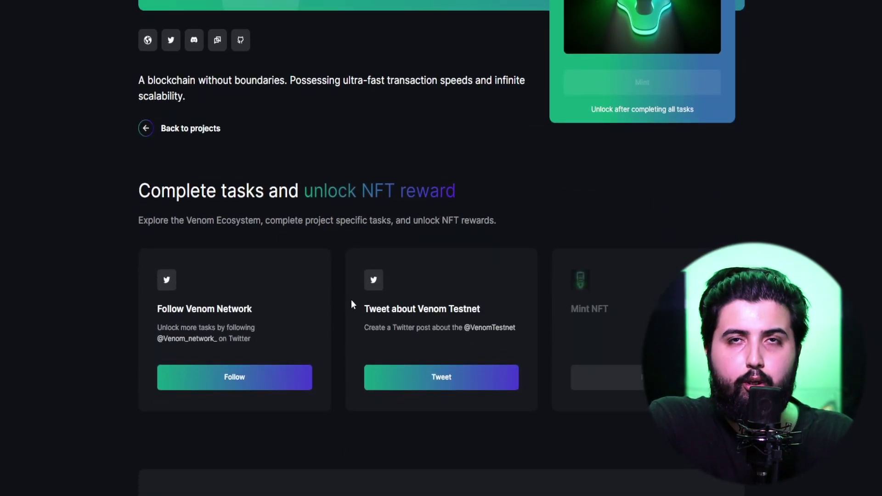
click(233, 378)
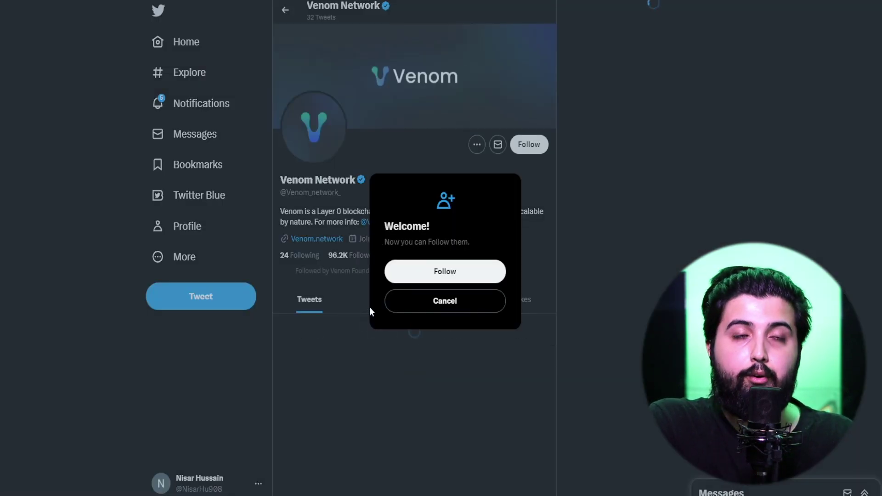
click(425, 276)
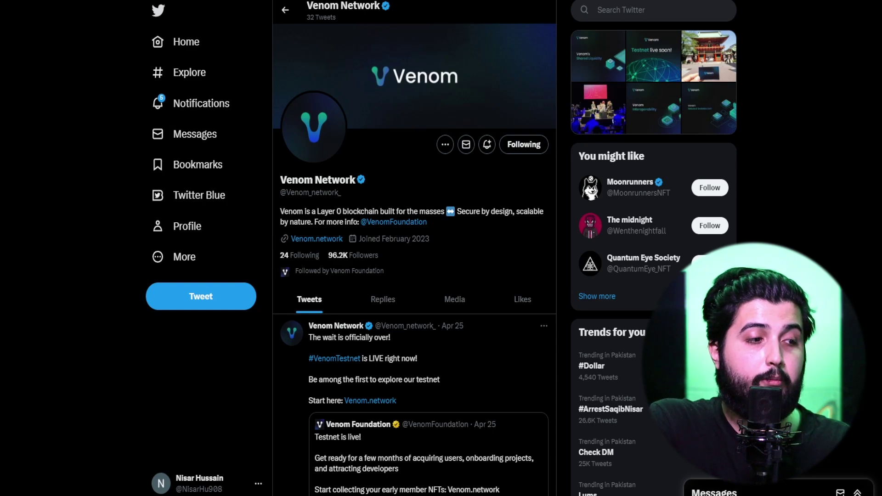
key(ctrl+shift+Tab)
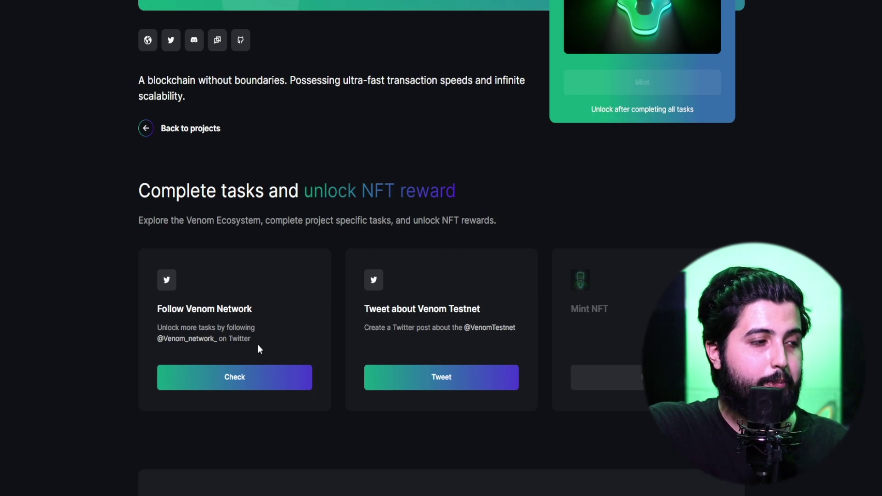
click(242, 379)
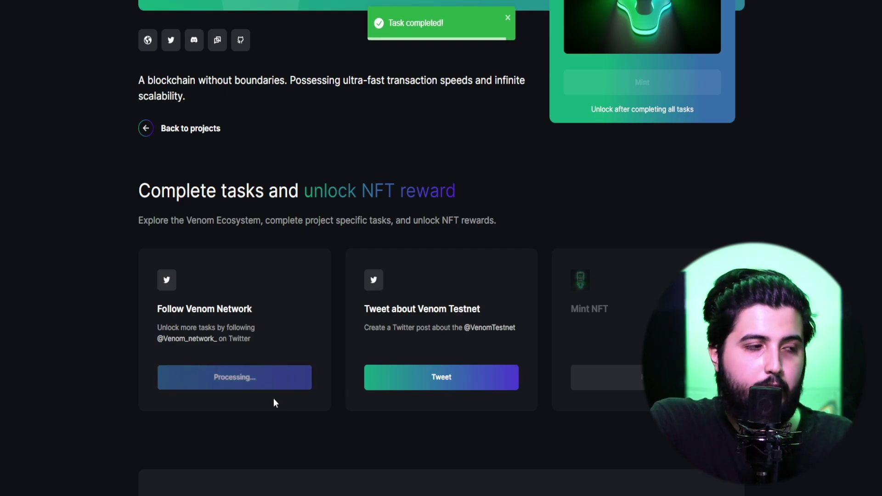
- Post the prefilled #VenomTestnet tweet for the Tweet about Venom Testnet task and return to the Venom Foundation page
click(454, 385)
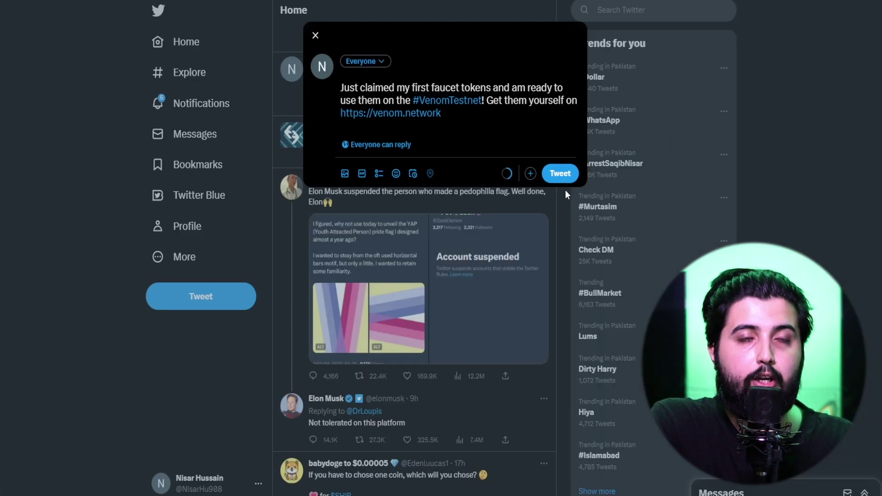
click(563, 175)
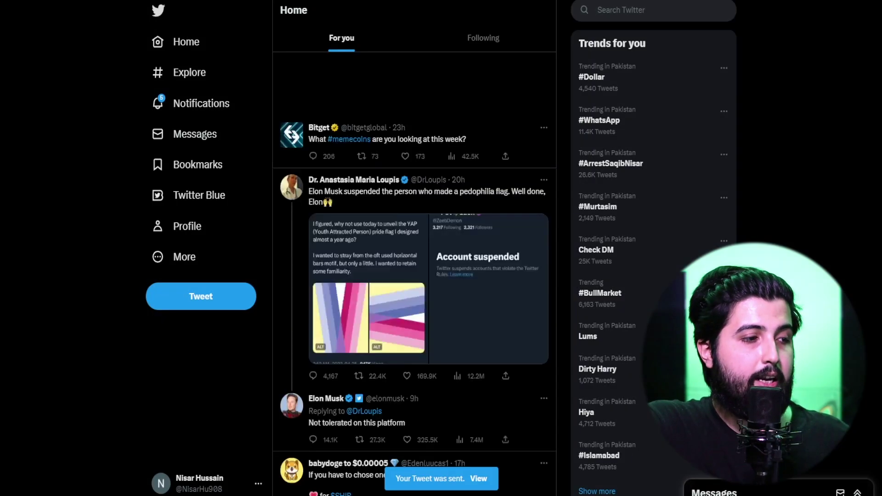
key(ctrl+w)
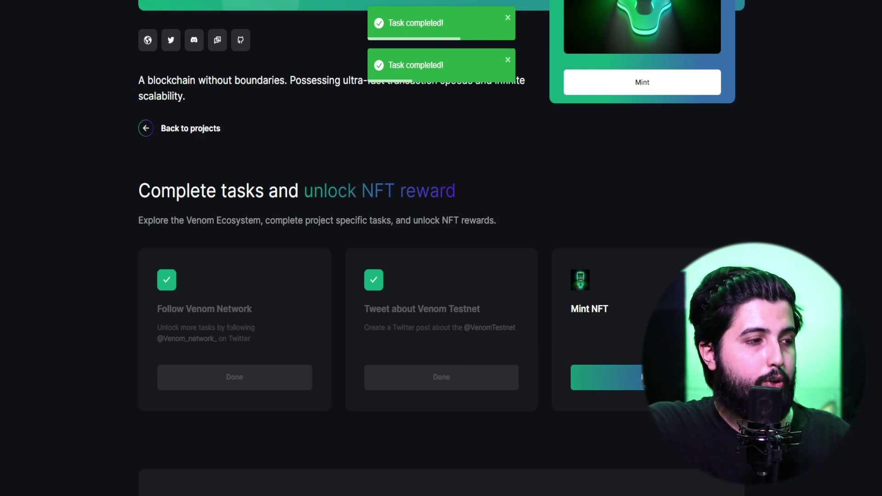
- Mint the Venom Foundation NFT and confirm the 1 VENOM transaction in the wallet
click(649, 377)
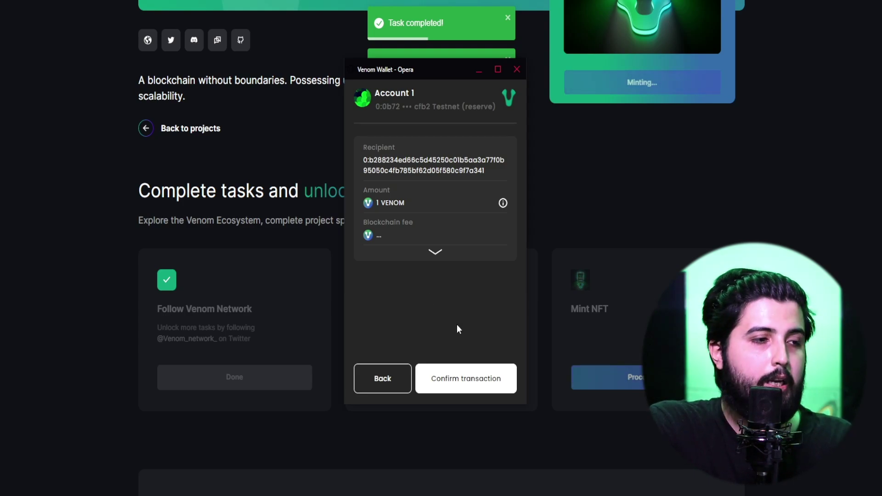
click(482, 380)
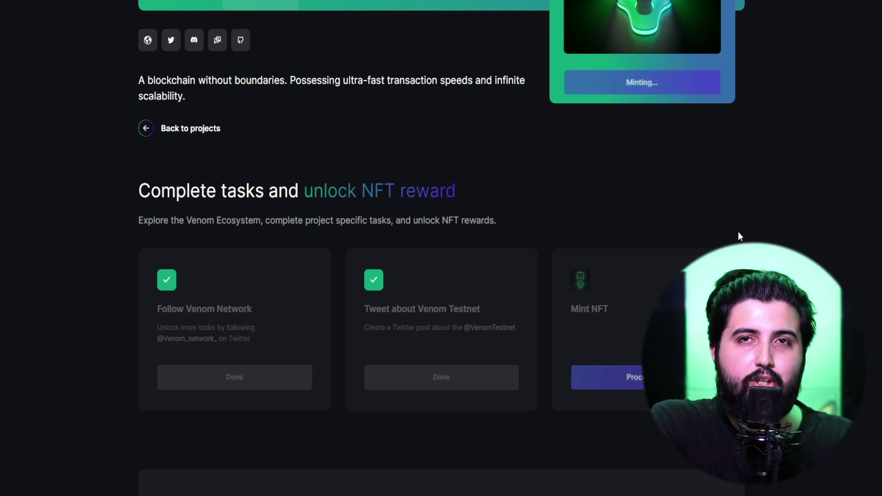
scroll(738, 232, up, 1)
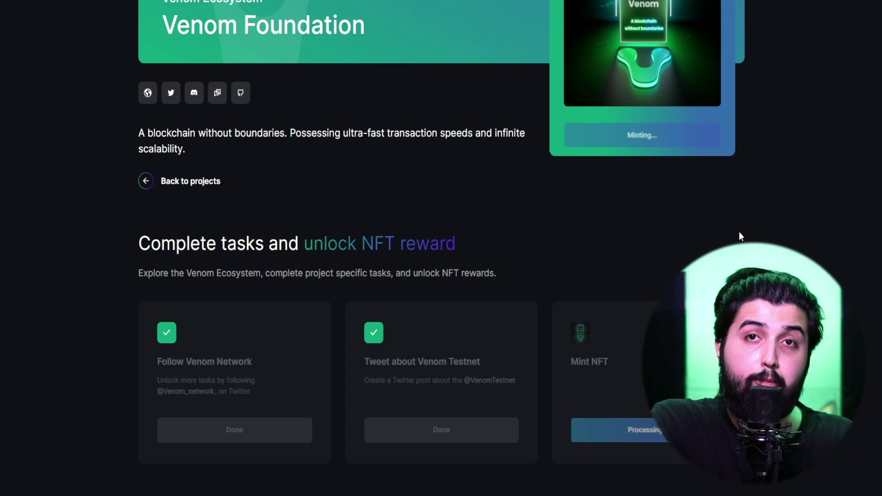